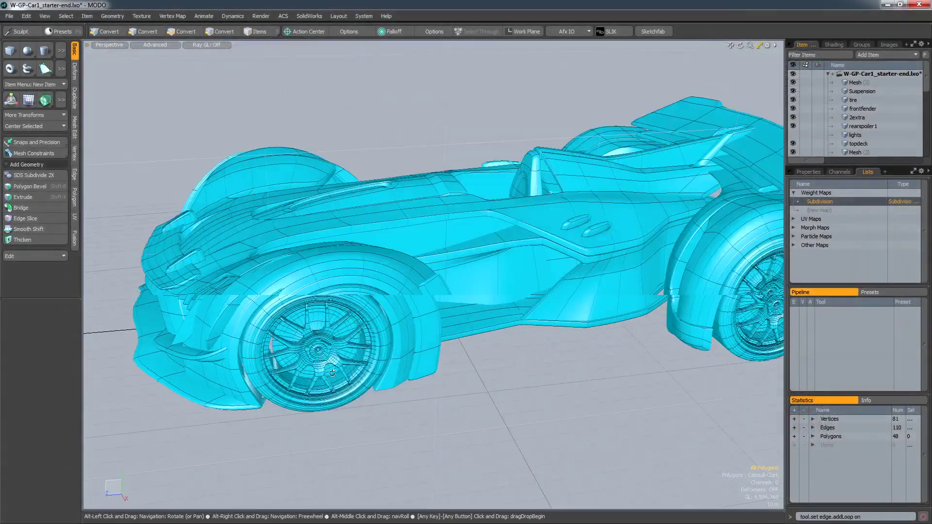
Step: Raise the small side polygon toward the vents, scale it to about 73%, and add a vent-side edge loop
alt+shift+drag(393, 325, 430, 317)
click(434, 318)
key(w)
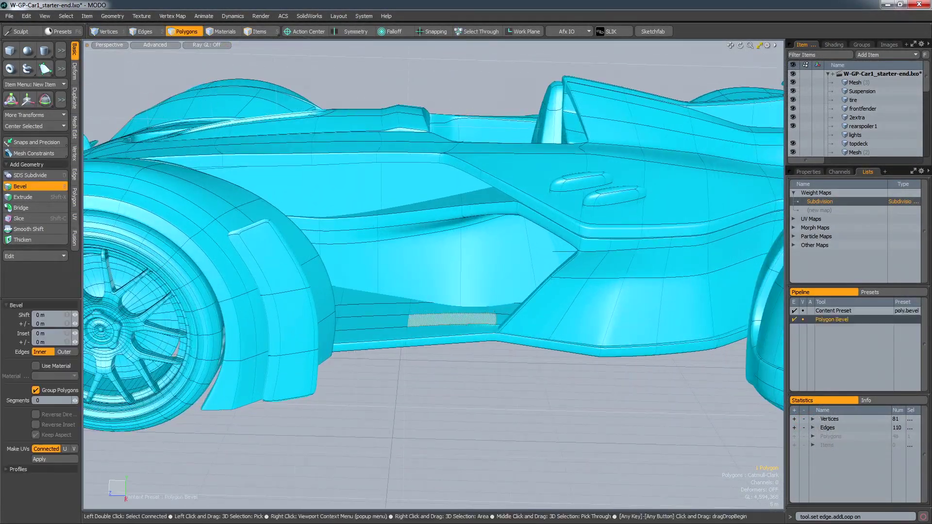
drag(407, 280, 557, 151)
key(r)
key(w)
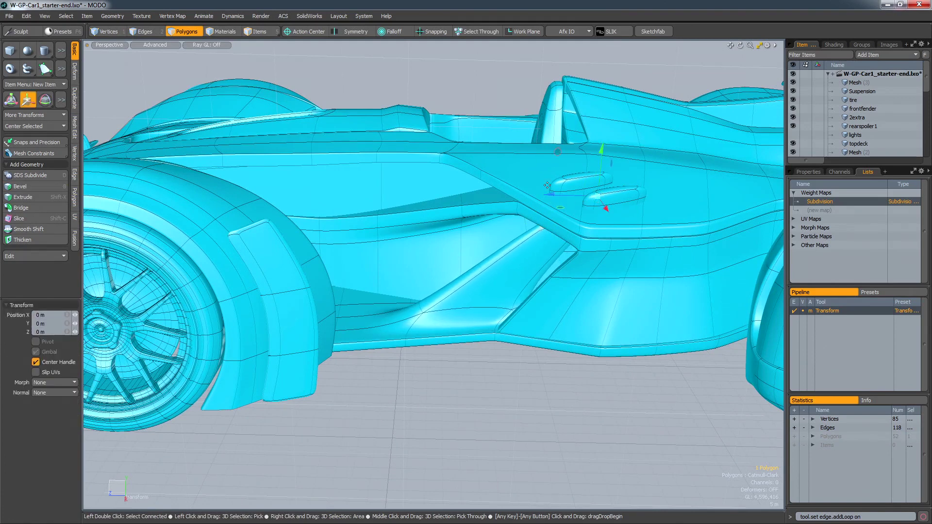
key(q)
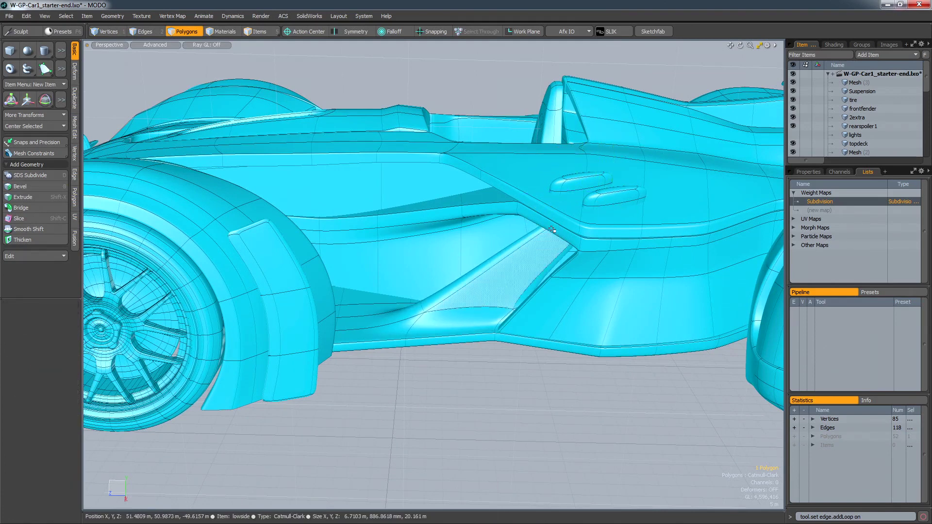
drag(486, 337, 477, 273)
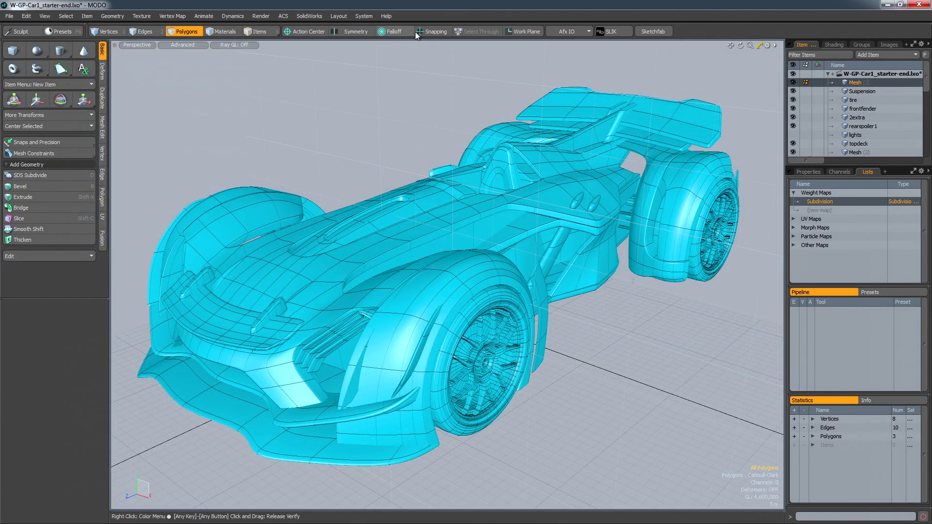
Step: Expand the layouts bar, widen the left viewport split, and float the basic tools palette
click(429, 22)
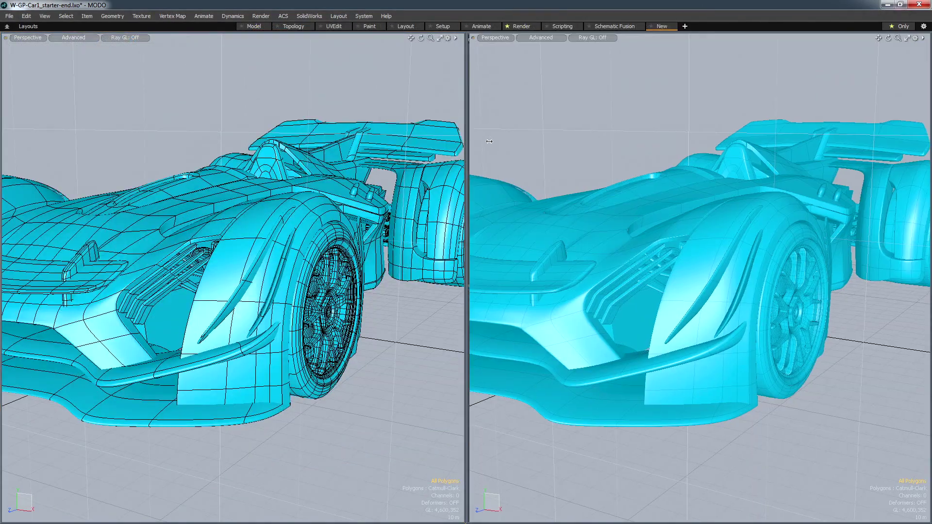
drag(464, 119, 762, 118)
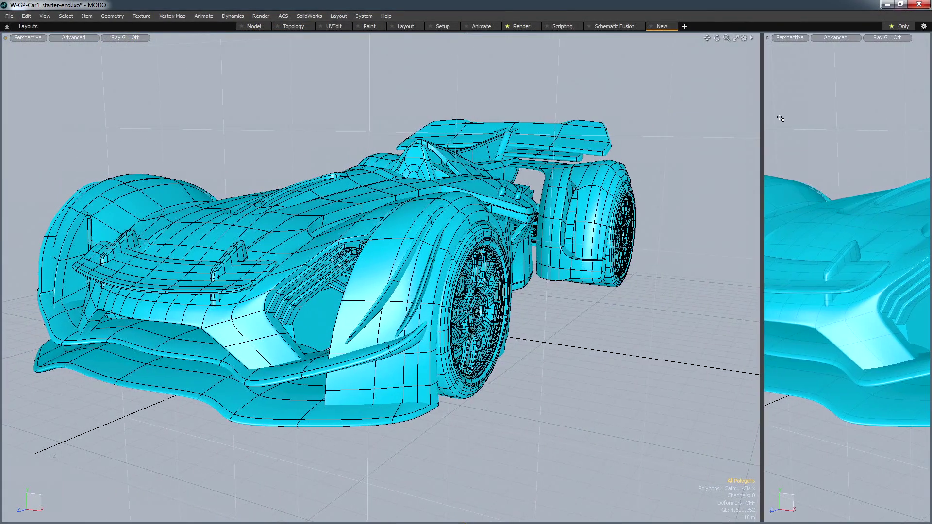
click(922, 38)
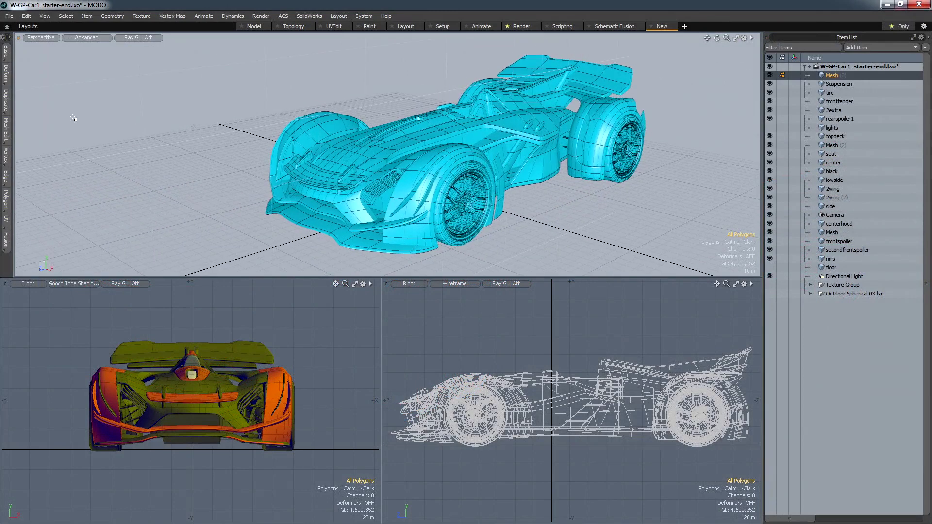
click(7, 60)
drag(54, 10, 138, 146)
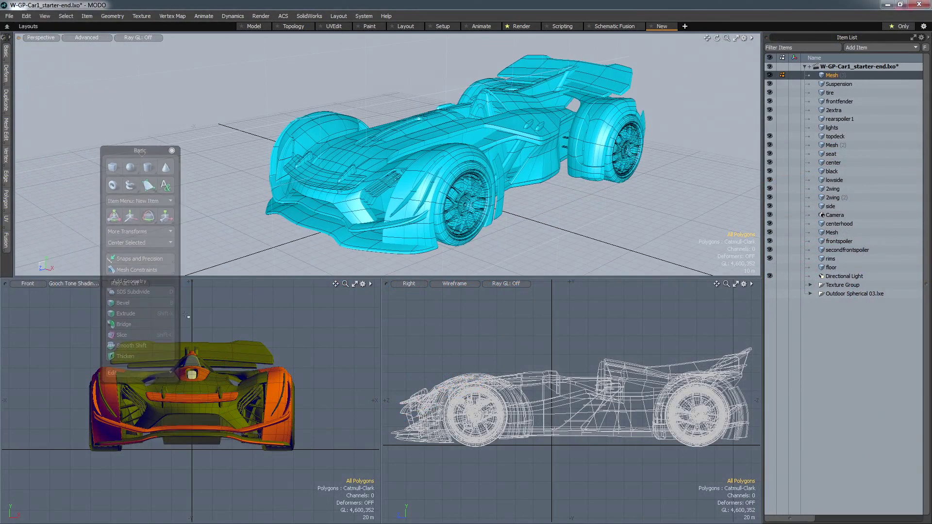
Step: Open the floating Tool Bar from the pie menu and show the Perspective view as wireframe
key(grave)
click(208, 288)
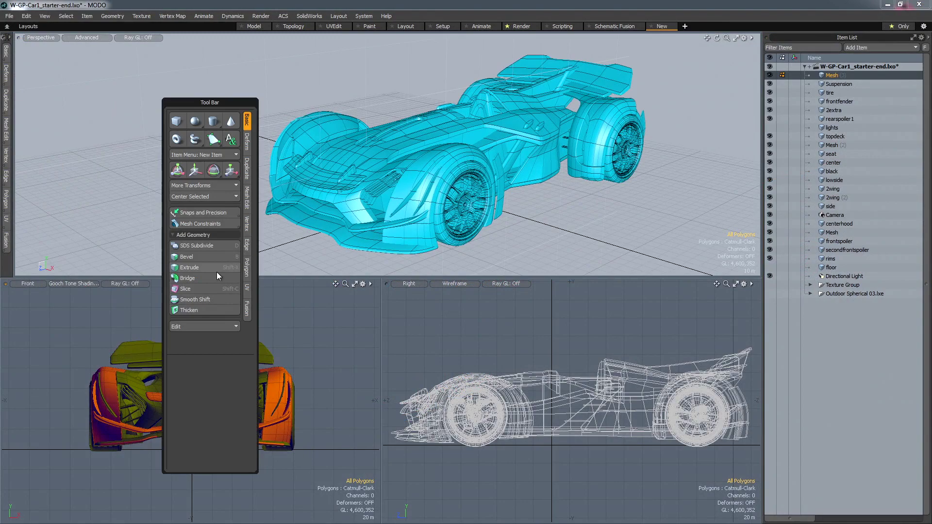
key(grave)
click(191, 201)
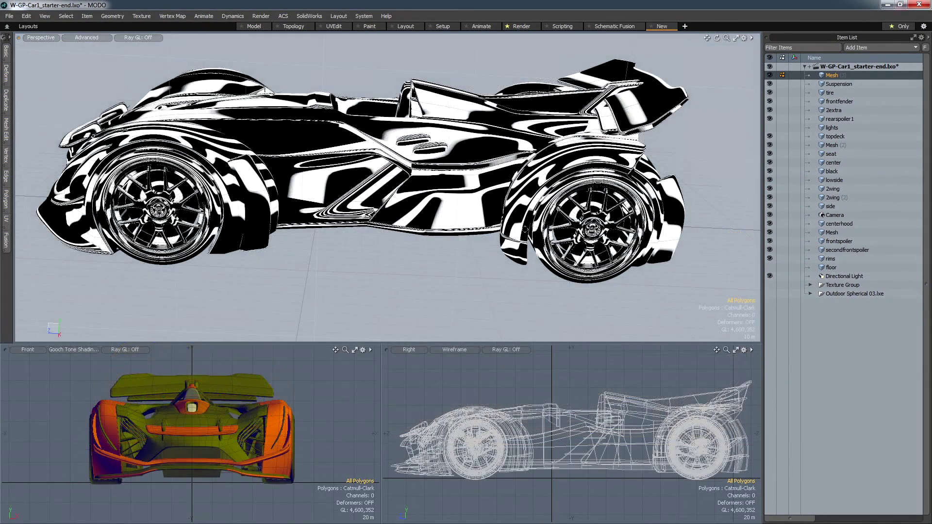
scroll(553, 234, up, 5)
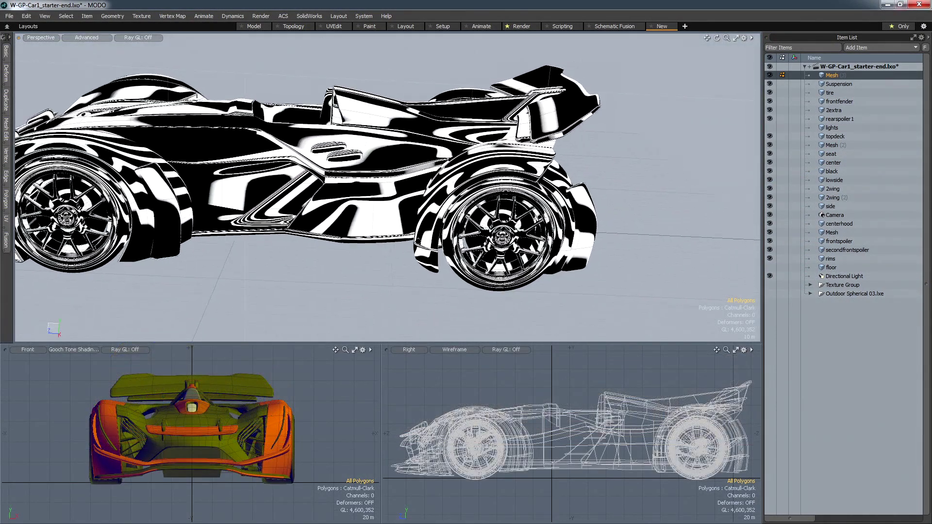
alt+drag(553, 234, 425, 171)
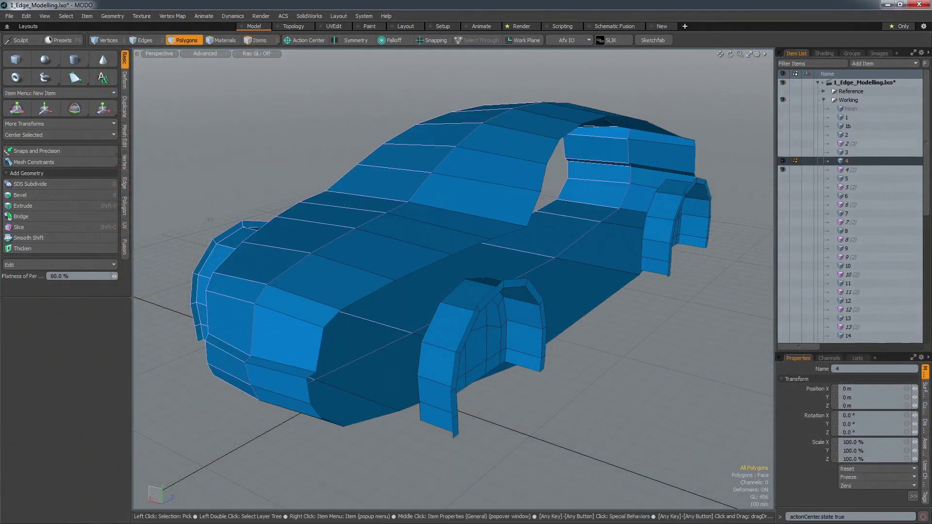
Step: Step through Item List modelling stages 7 to 27, ending on the FINAL car with wheels
click(847, 213)
click(847, 231)
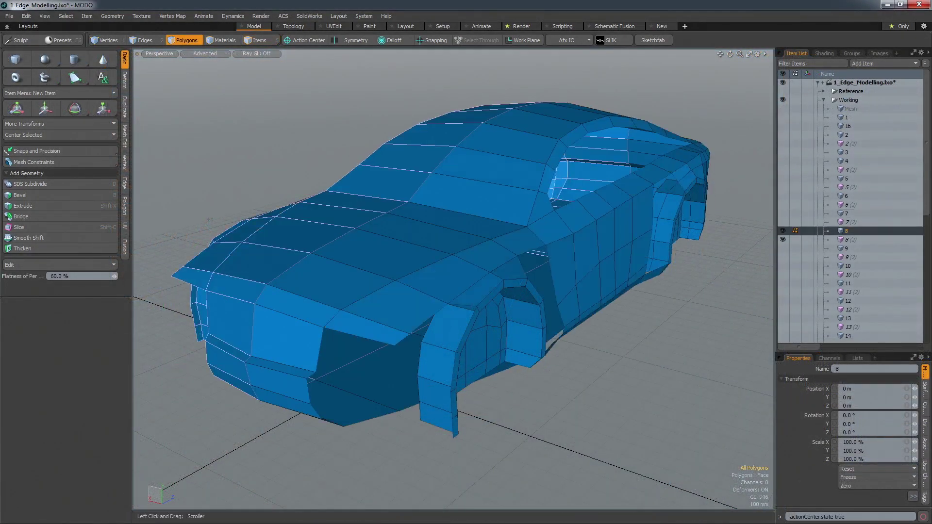
click(846, 248)
click(847, 266)
click(848, 283)
click(847, 301)
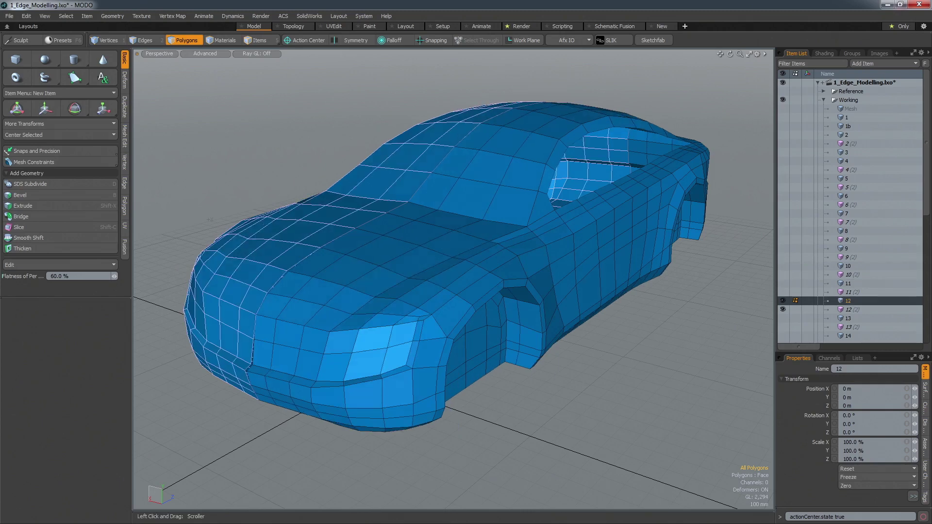
scroll(849, 209, down, 7)
click(848, 135)
click(847, 152)
click(847, 169)
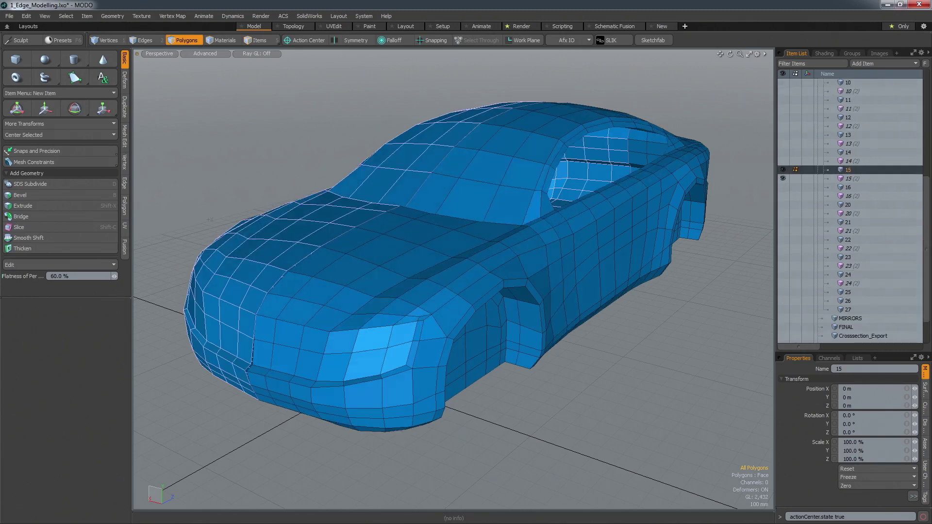
click(848, 187)
click(847, 204)
click(847, 222)
click(848, 239)
click(847, 256)
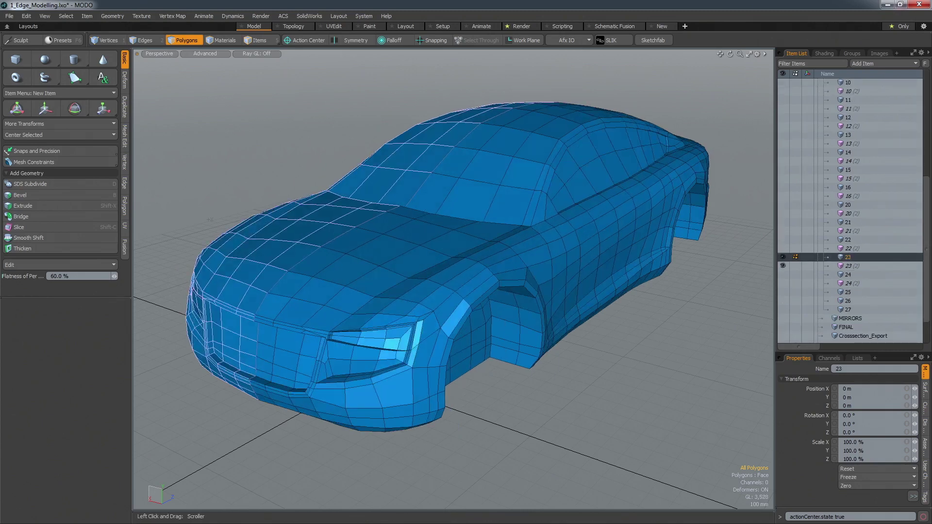
click(847, 274)
click(847, 291)
click(848, 301)
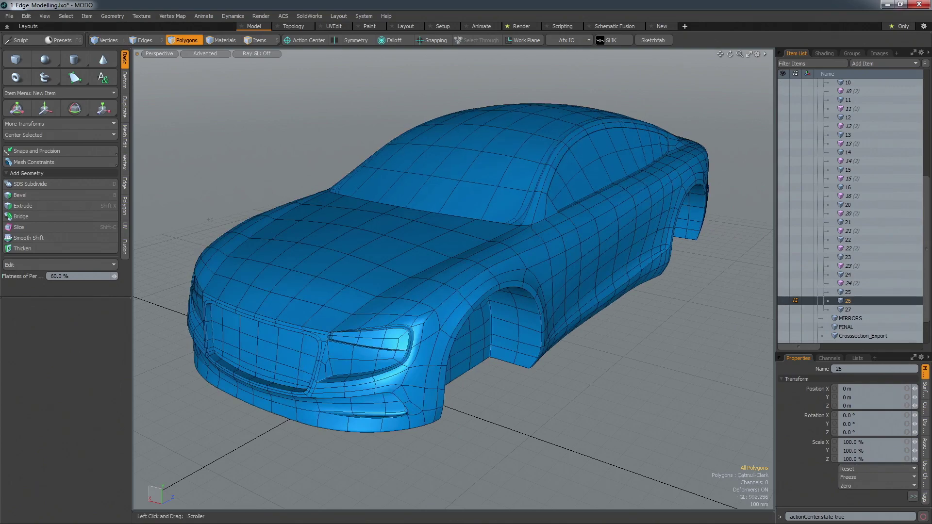
click(848, 309)
click(845, 326)
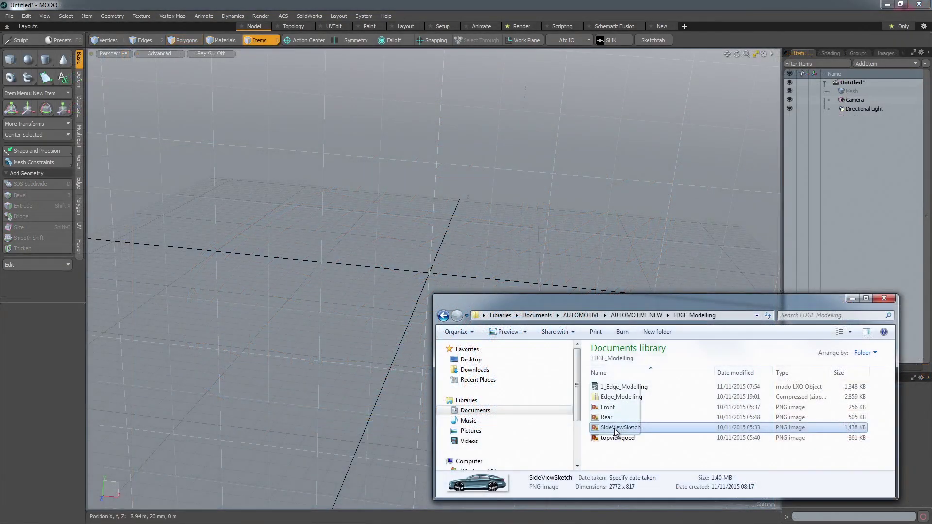
Step: Bring the SideViewSketch image in as a viewport backdrop and make the Wheels items visible
click(621, 427)
drag(383, 279, 340, 291)
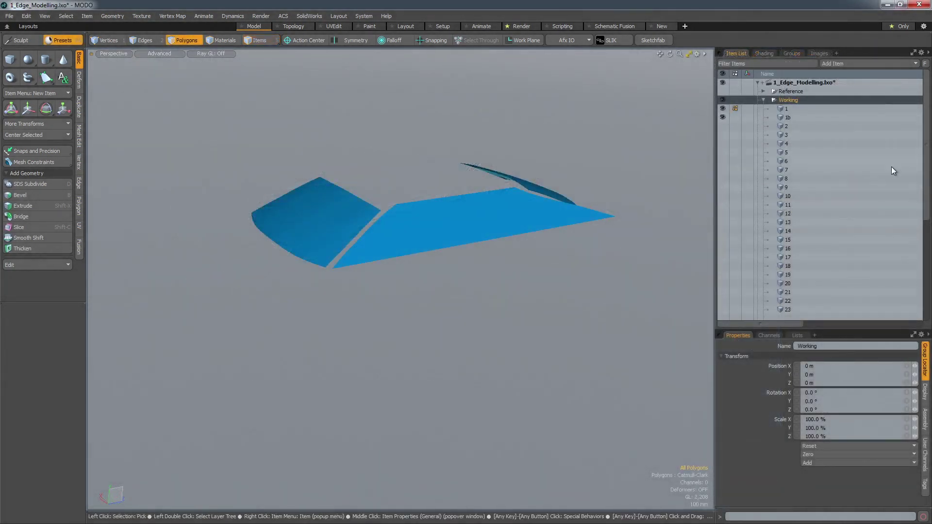
drag(926, 146, 926, 246)
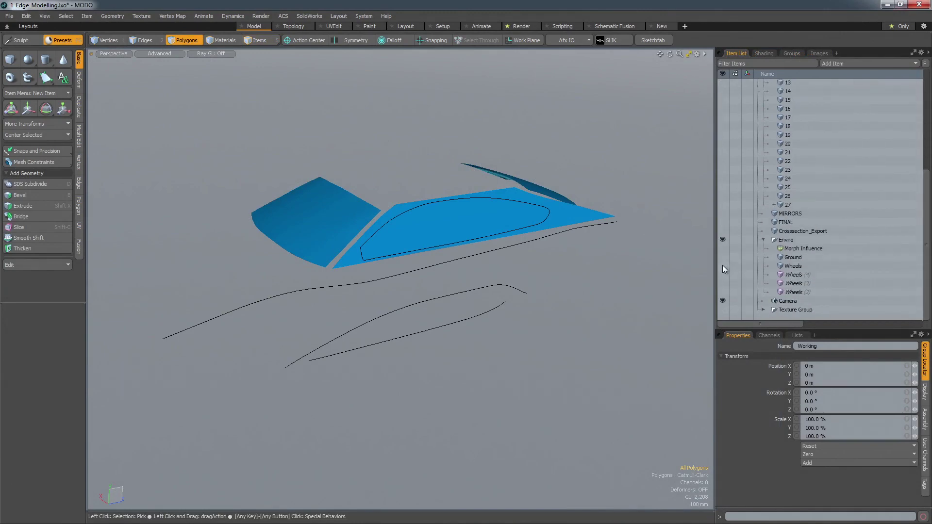
drag(723, 265, 722, 292)
alt+drag(454, 387, 527, 381)
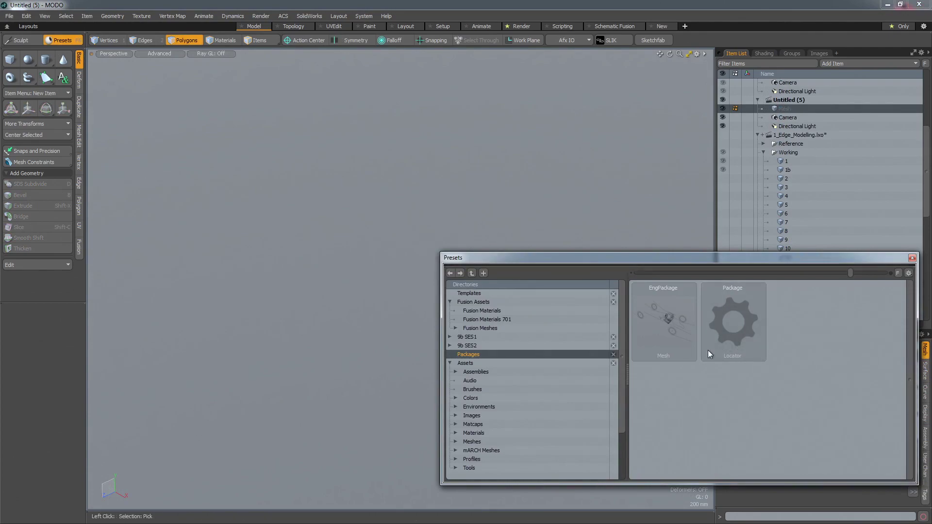
Step: Drop the EngPackage car package into the scene and set its wheel rim to profile 4
click(651, 340)
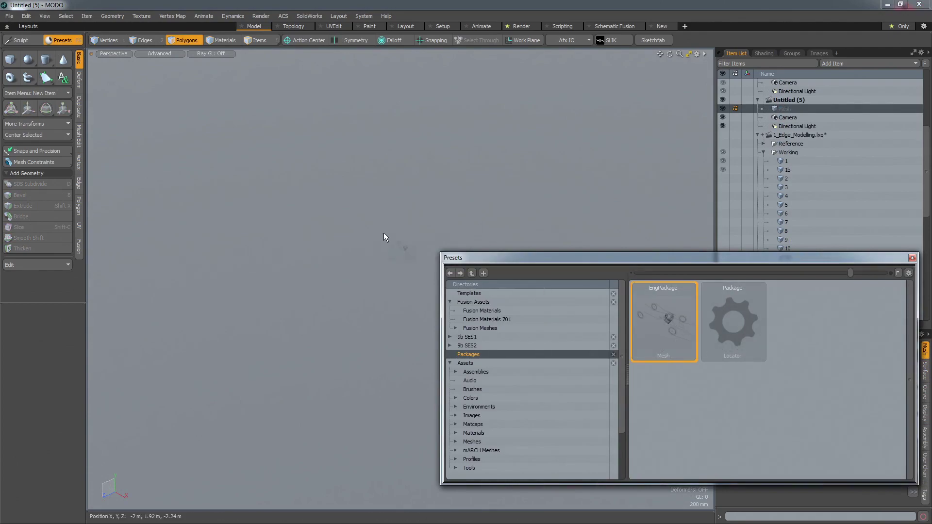
drag(367, 227, 438, 236)
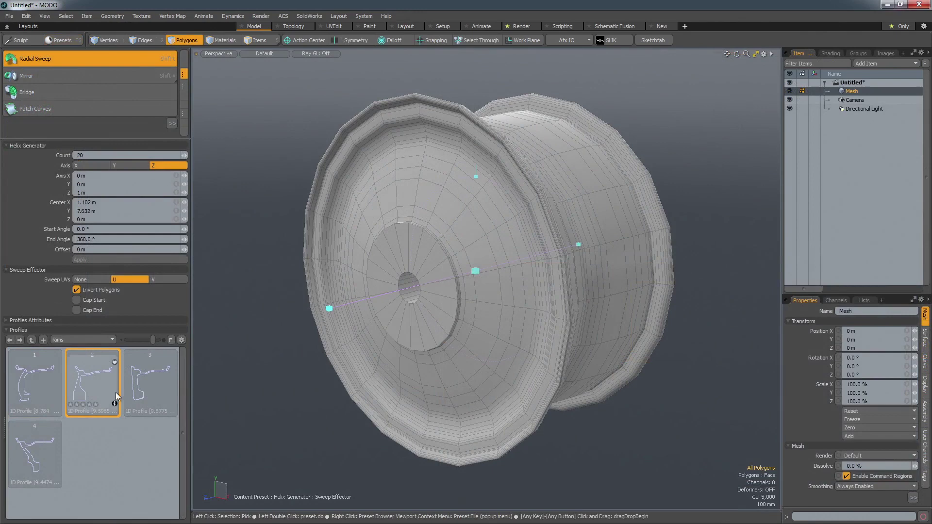
click(140, 385)
click(25, 450)
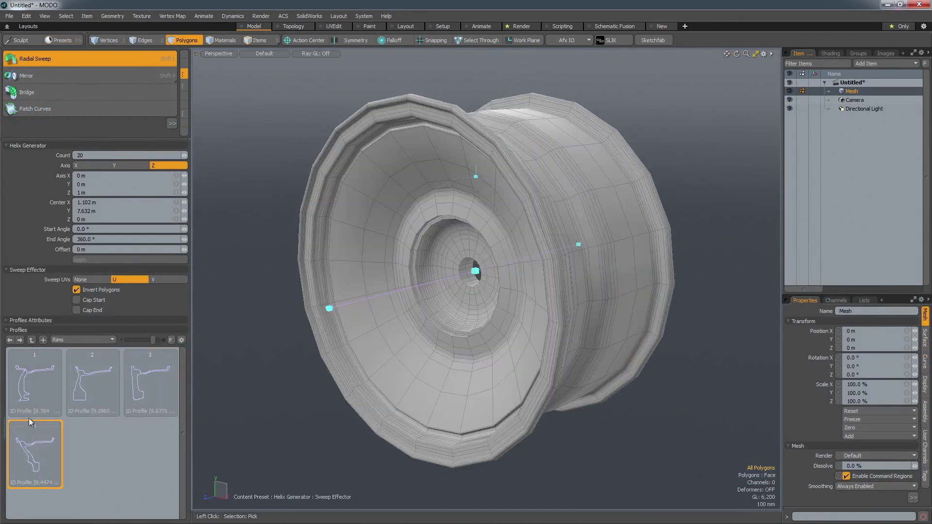
click(17, 394)
click(49, 453)
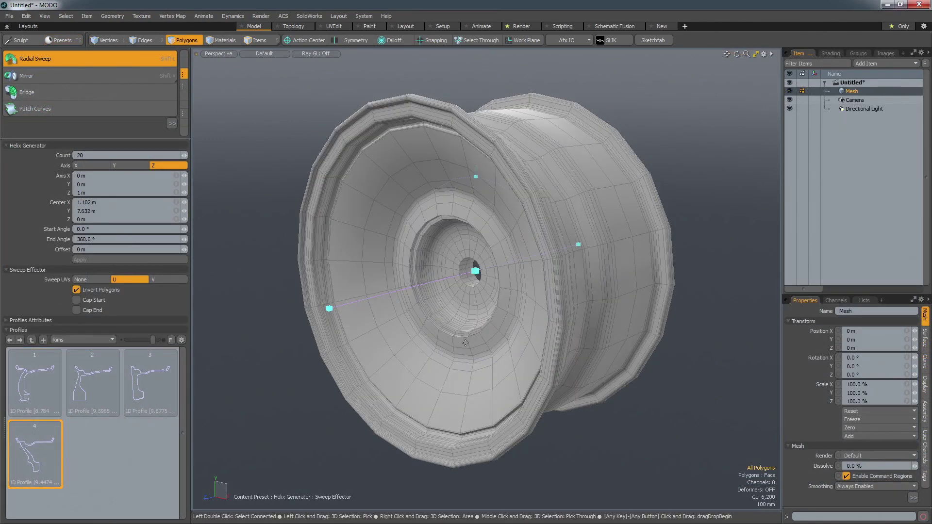
Step: Shorten the Controller's Wheel Base to 2.82 m with Channel Haul
alt+drag(427, 331, 486, 336)
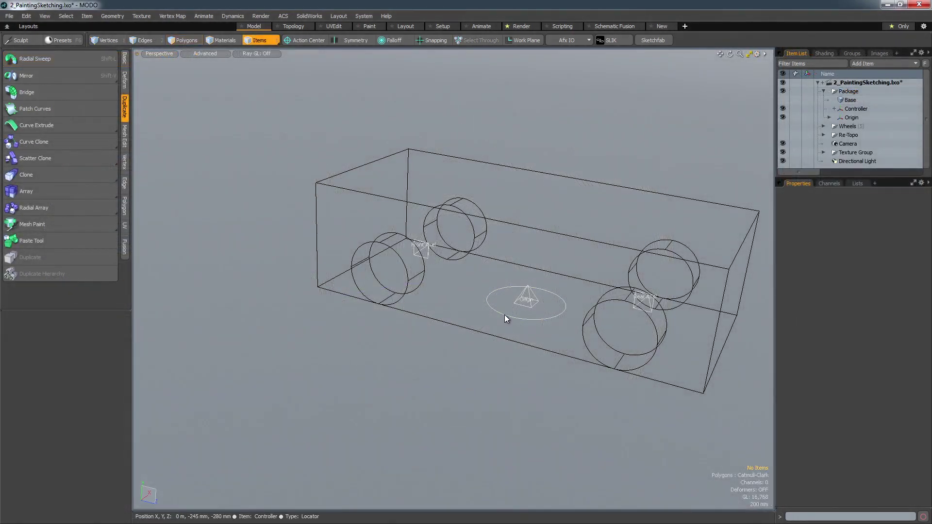
click(505, 316)
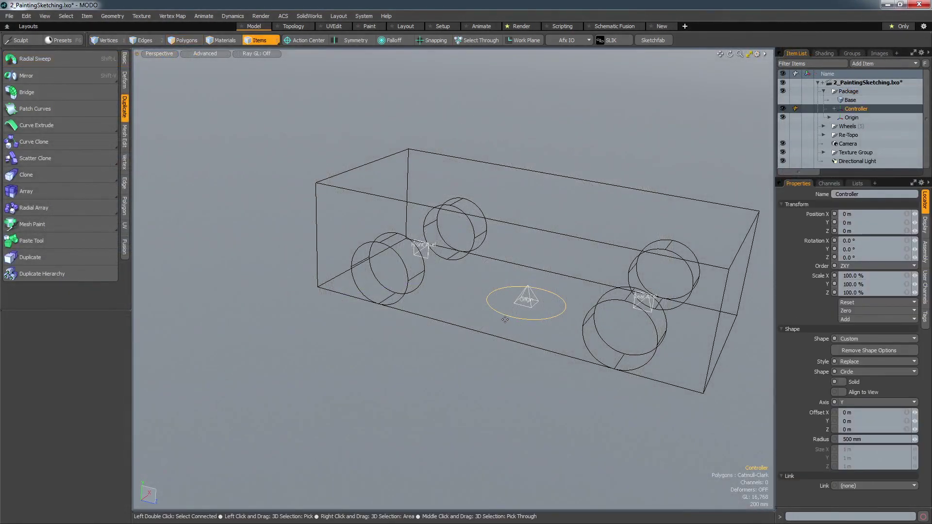
key(ctrl+h)
mouse_move(170, 207)
mouse_down()
mouse_move(162, 229)
mouse_move(173, 246)
mouse_move(192, 246)
mouse_move(173, 252)
mouse_up()
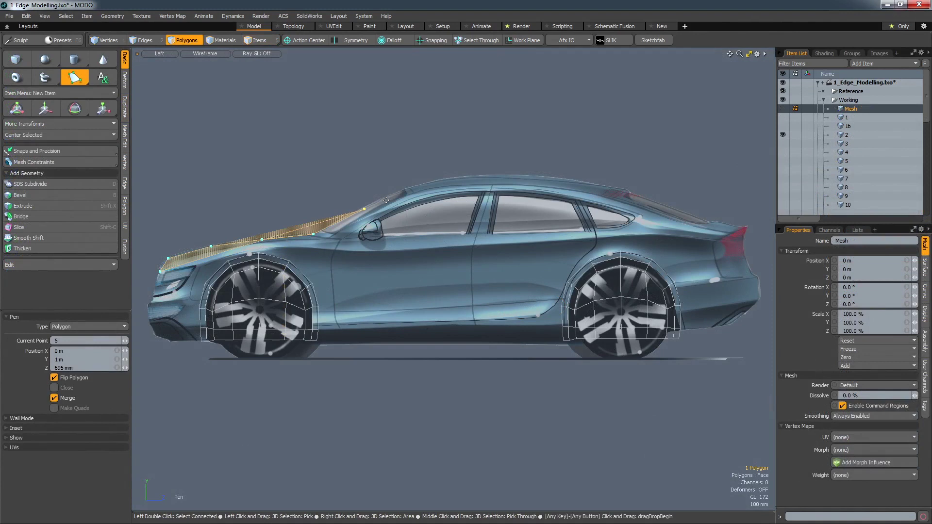
Step: Trace the side outline with Pen points over the roofline to the car's rear
click(505, 175)
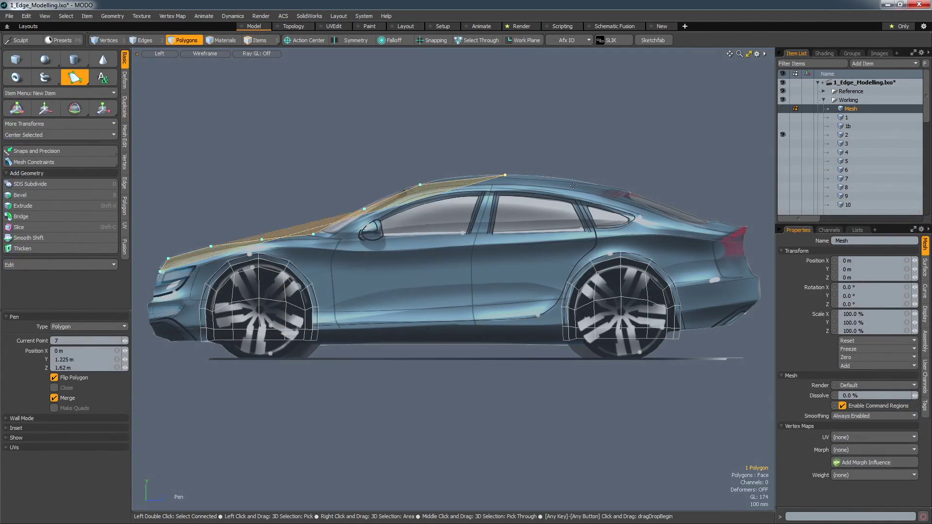
click(581, 181)
click(633, 193)
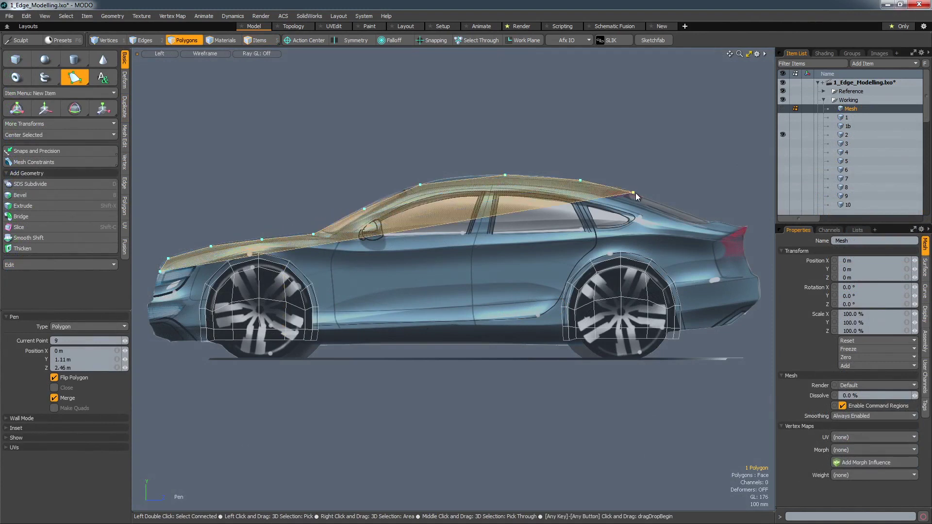
click(711, 221)
click(742, 228)
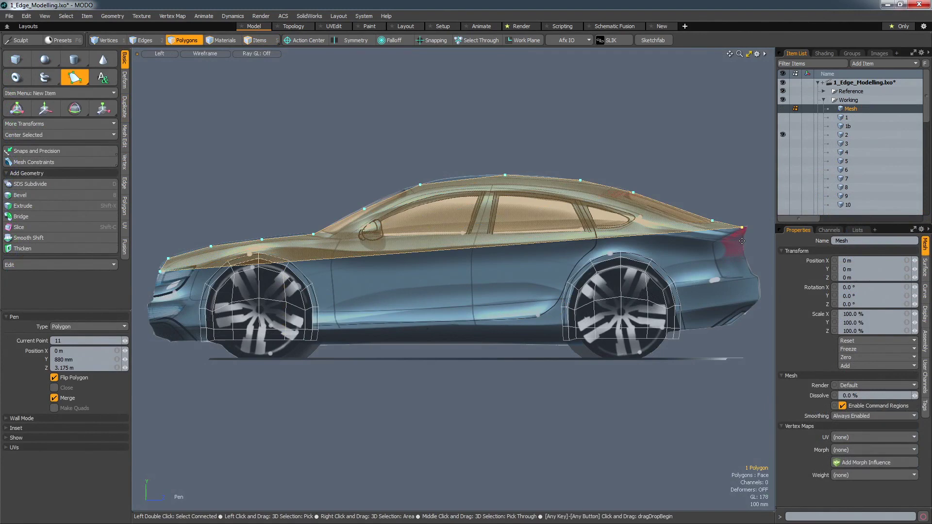
click(742, 241)
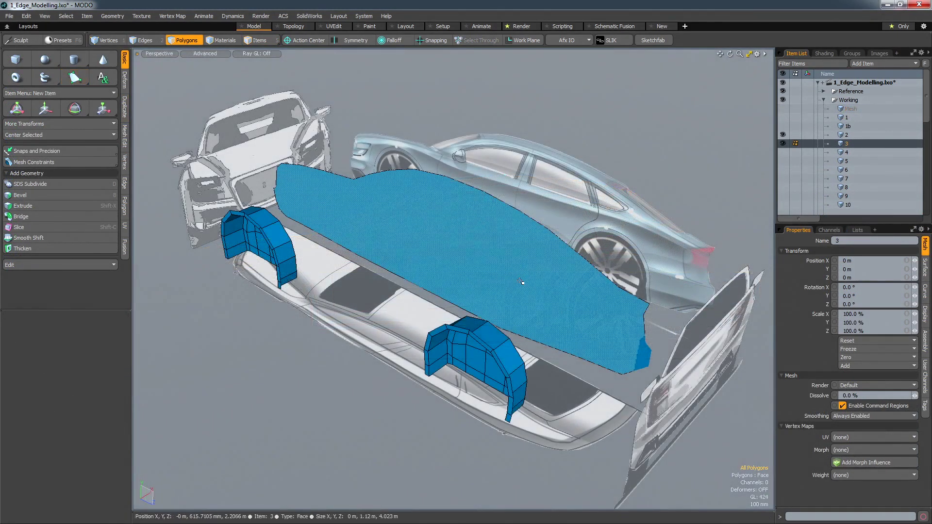
Step: Bevel the traced polygon out into side walls and delete its top face
key(b)
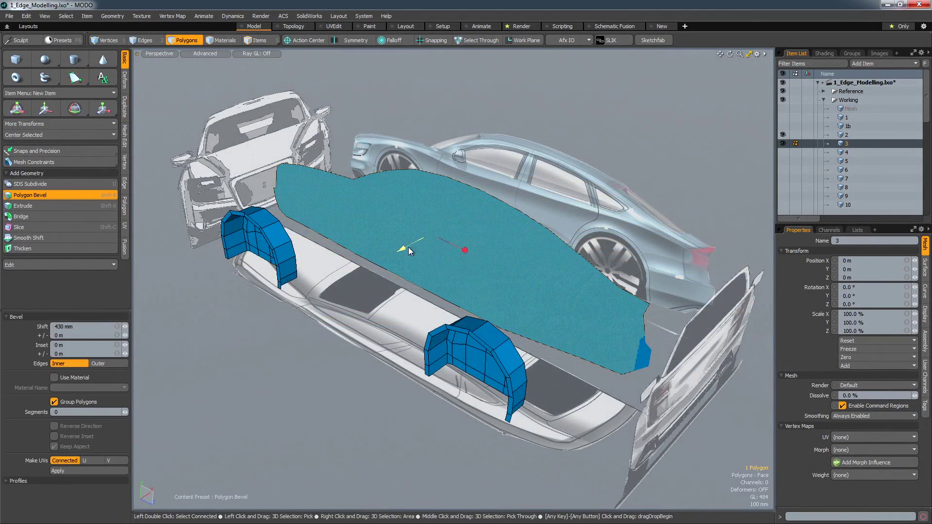
drag(408, 250, 358, 270)
key(space)
key(Delete)
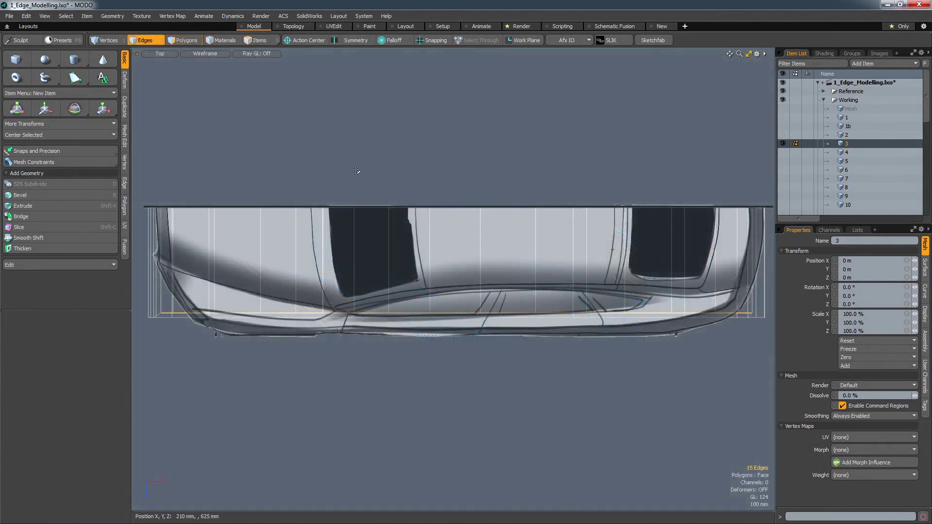
Step: Move the body-side edges under a Linear falloff with the Ease-Out shape preset
click(394, 43)
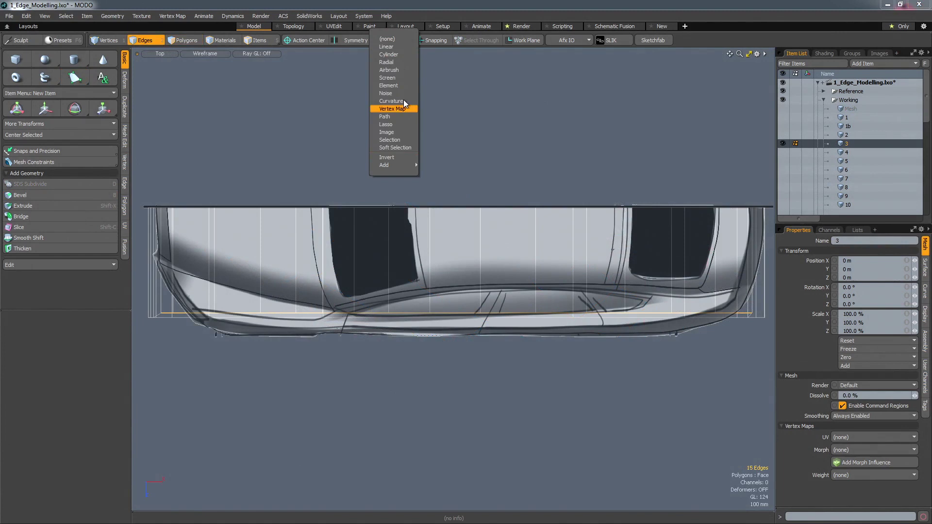
click(397, 48)
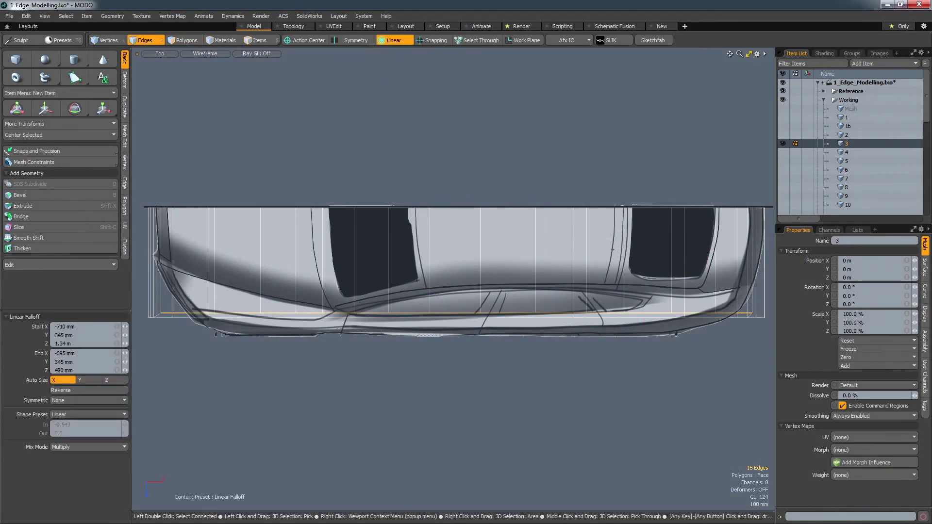
key(w)
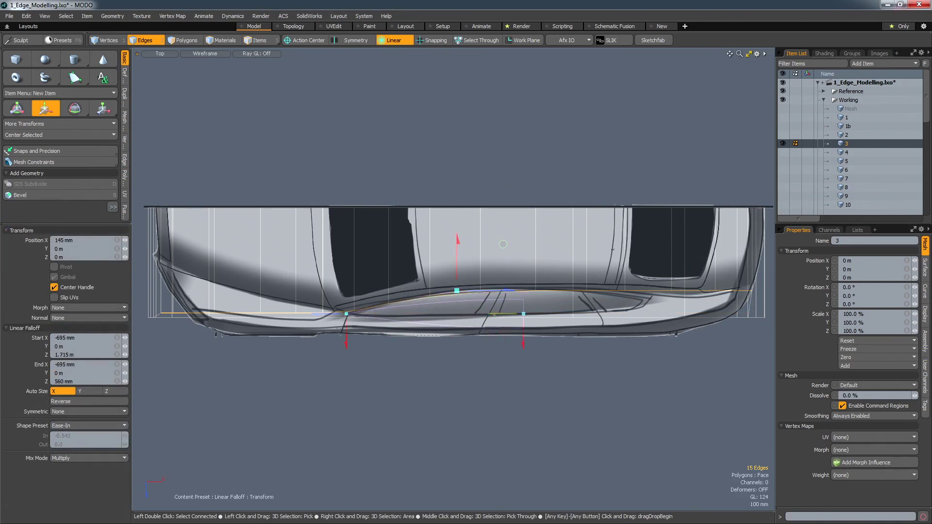
drag(523, 314, 481, 314)
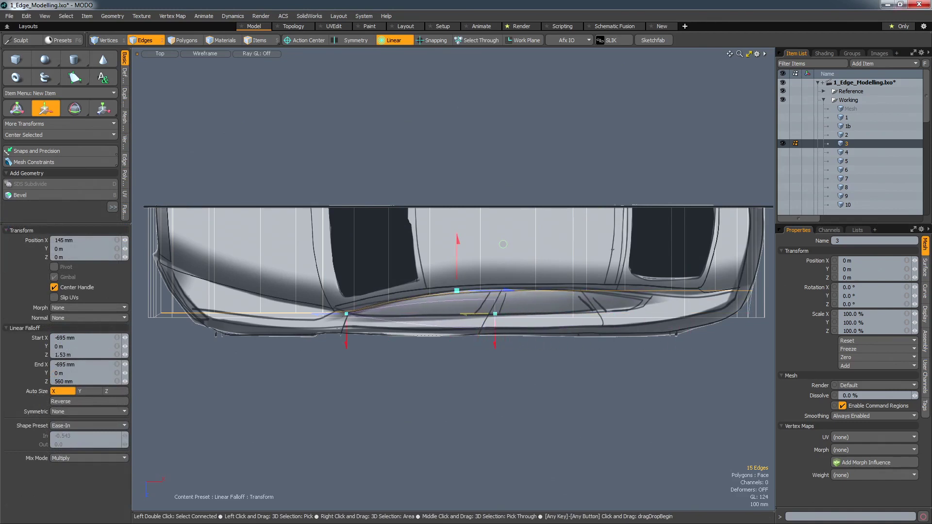
key(ctrl+z)
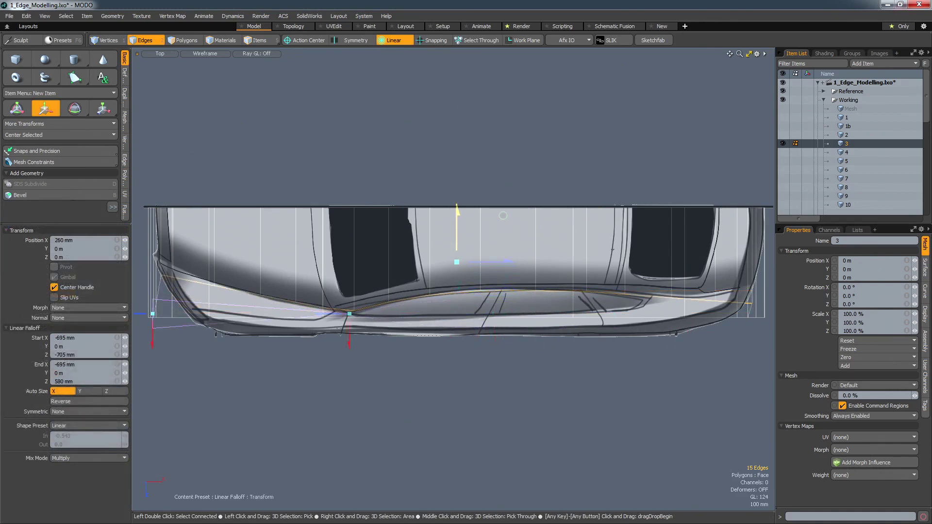
click(95, 426)
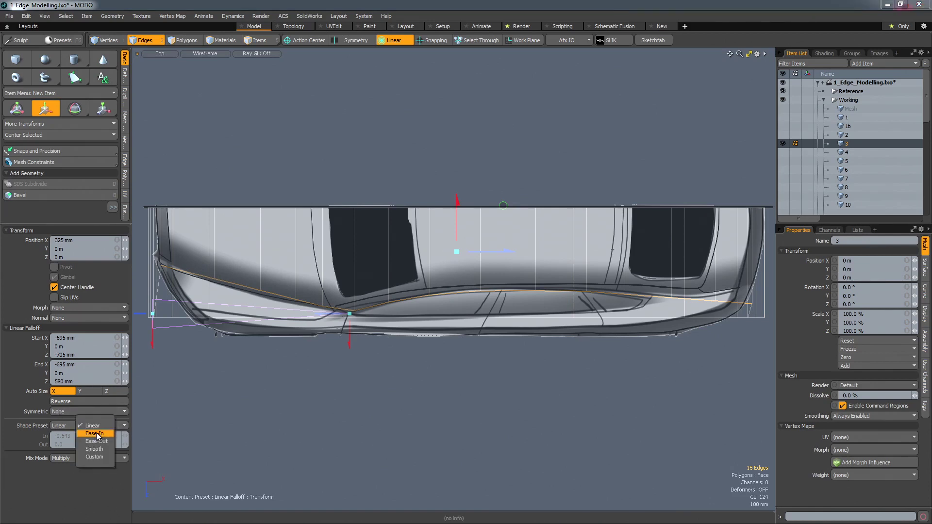
click(95, 441)
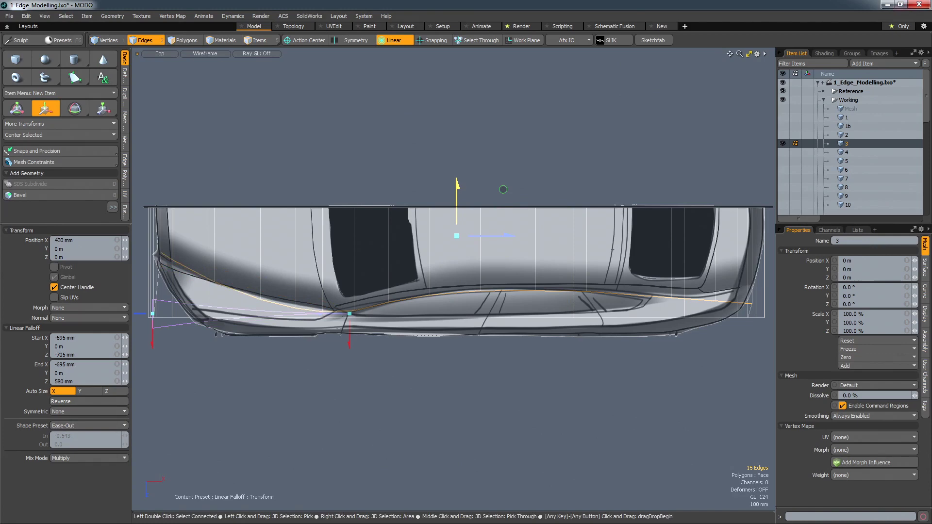
Step: Raise the roof polygons 26 mm using a Cylinder falloff drawn over the roof
click(396, 42)
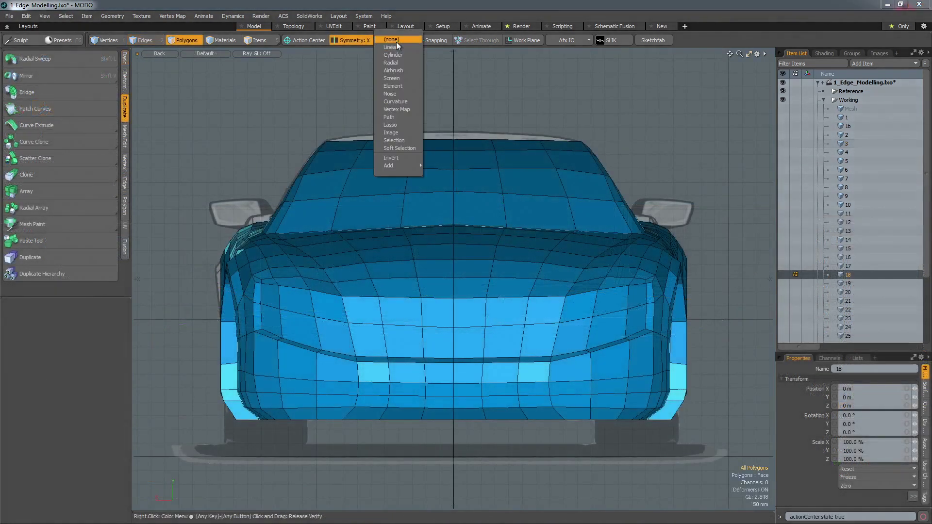
click(397, 55)
drag(455, 137, 502, 205)
key(w)
drag(339, 248, 340, 241)
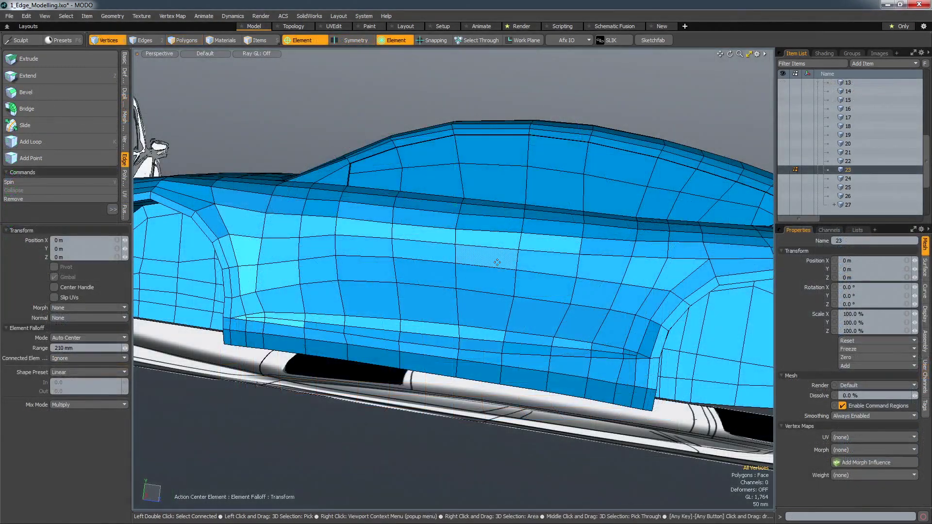
Step: Push the body-side polygons inward with an Element falloff reduced to 258 mm
drag(478, 146, 432, 243)
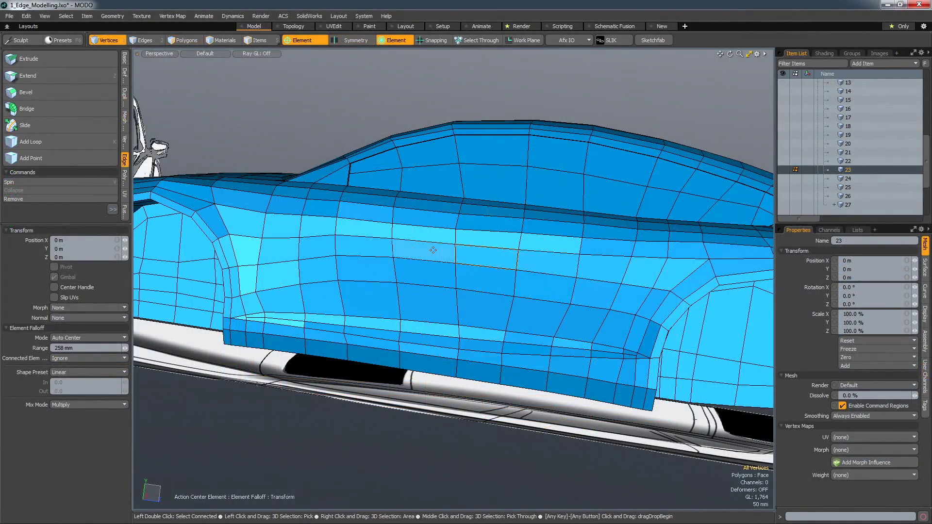
drag(339, 232, 338, 238)
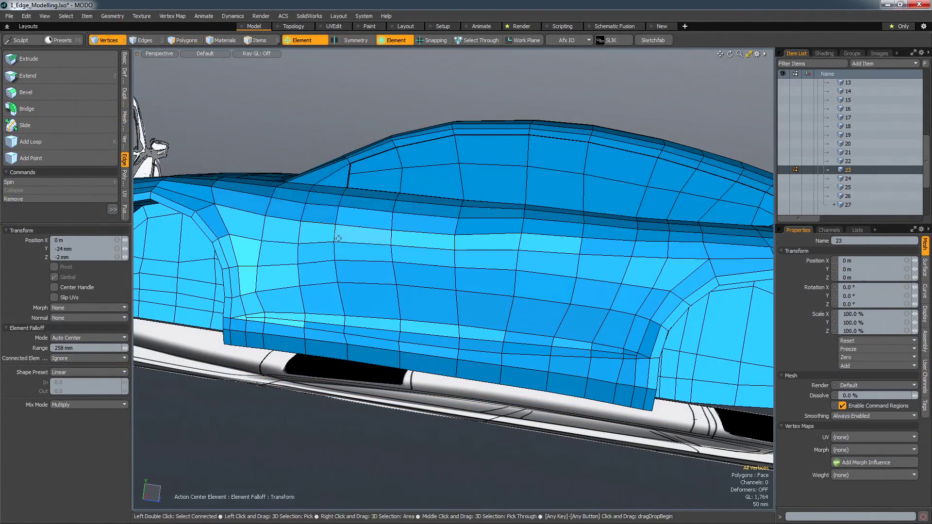
drag(416, 242, 416, 245)
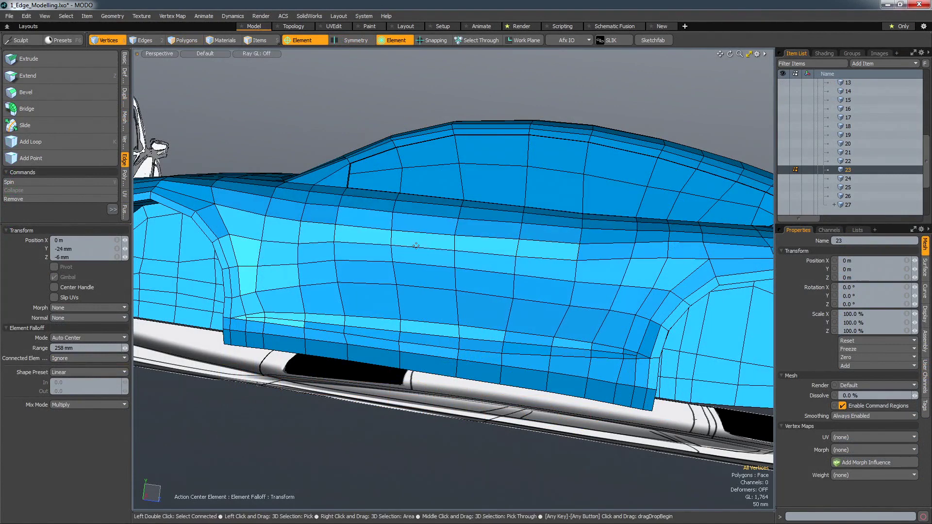
drag(328, 240, 327, 241)
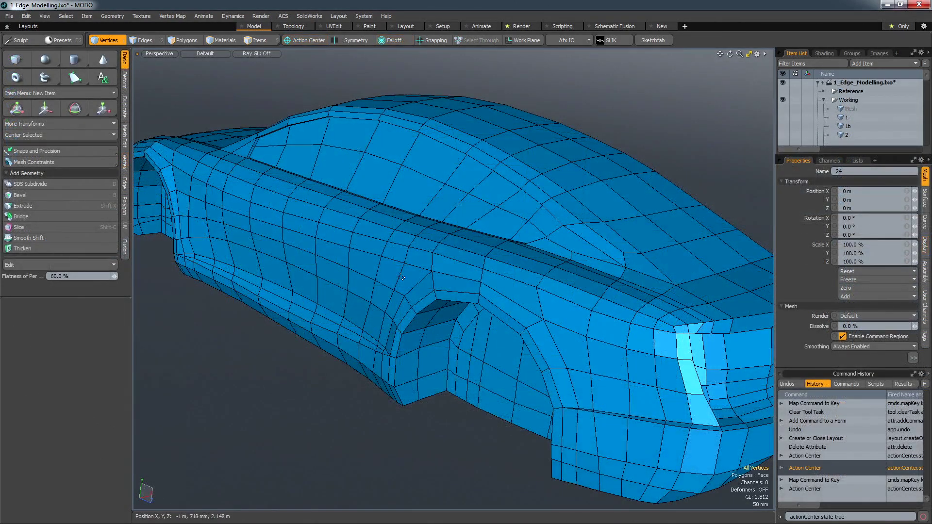
Step: Select the side window polygons and nudge them in depth, centred on the selection
key(ctrl+alt+a)
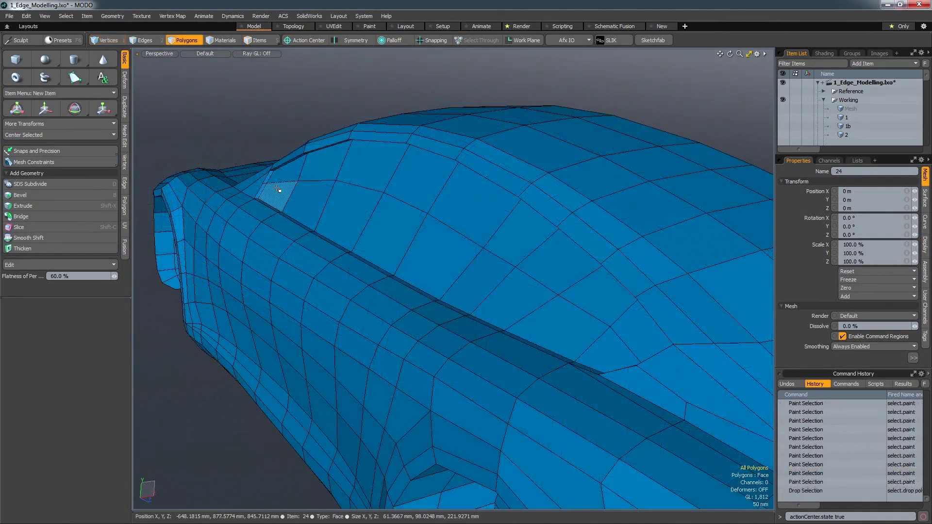
mouse_move(279, 190)
mouse_down()
mouse_move(303, 174)
mouse_move(425, 185)
mouse_move(531, 227)
mouse_move(603, 285)
mouse_move(626, 330)
mouse_move(332, 196)
mouse_up()
key(y)
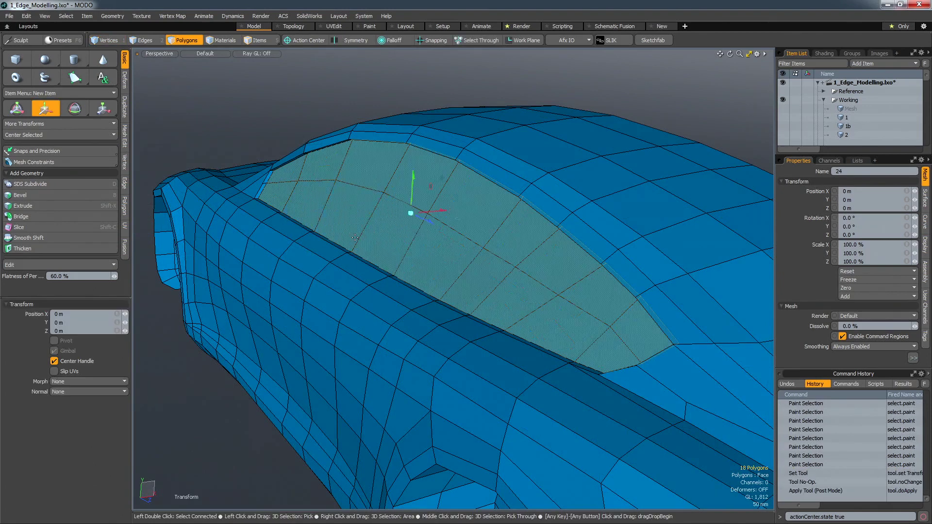
ctrl+right_click(339, 238)
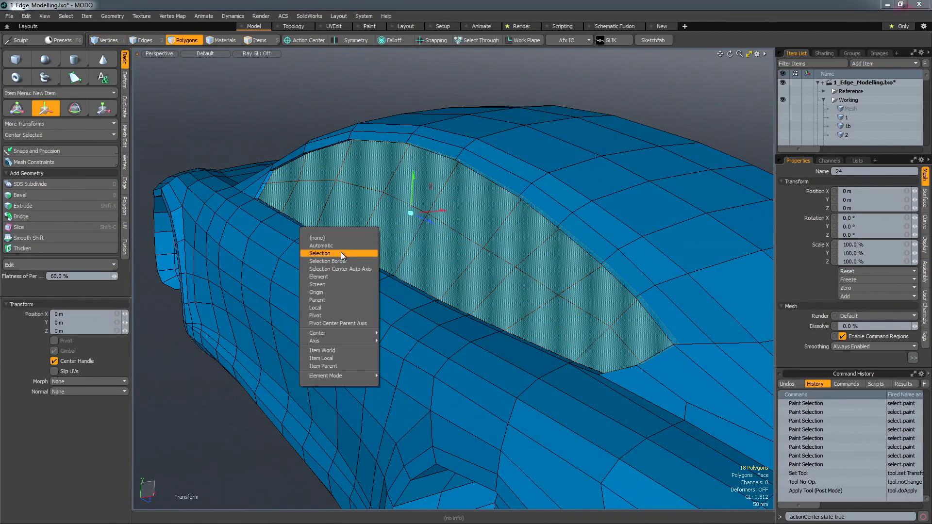
click(342, 254)
drag(384, 193, 495, 217)
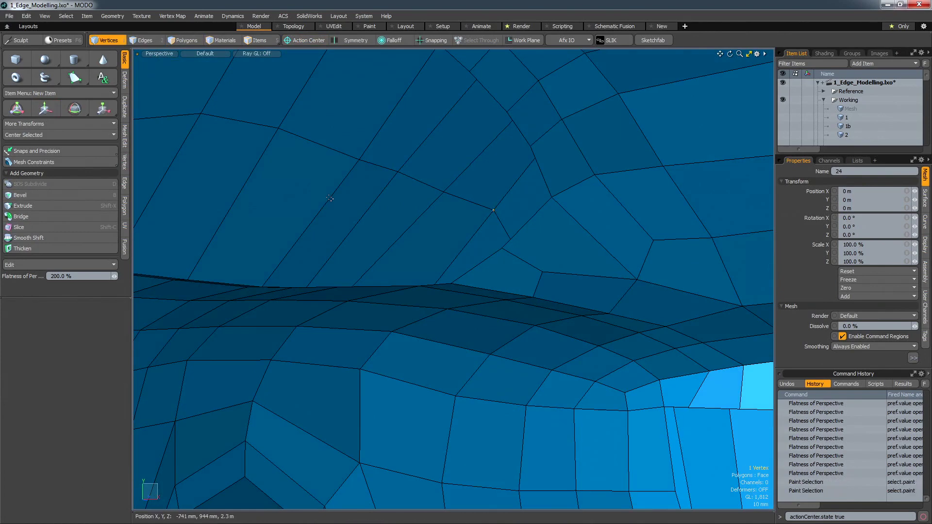
Step: Slide the single vertex down toward the lower edge, then drop the selection
key(w)
key(ctrl+a)
click(340, 249)
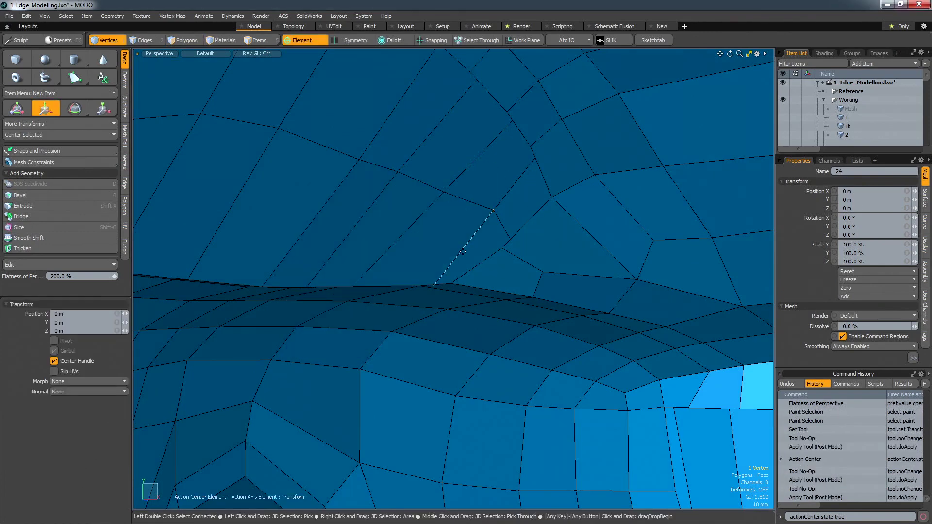
mouse_move(463, 252)
mouse_down()
mouse_move(443, 275)
mouse_move(463, 248)
mouse_up()
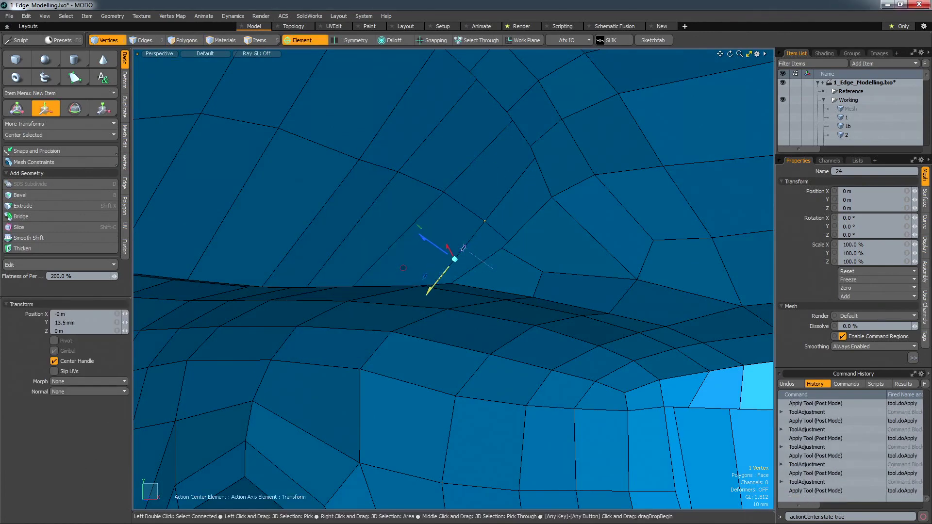
alt+drag(329, 313, 453, 262)
key(shift+f)
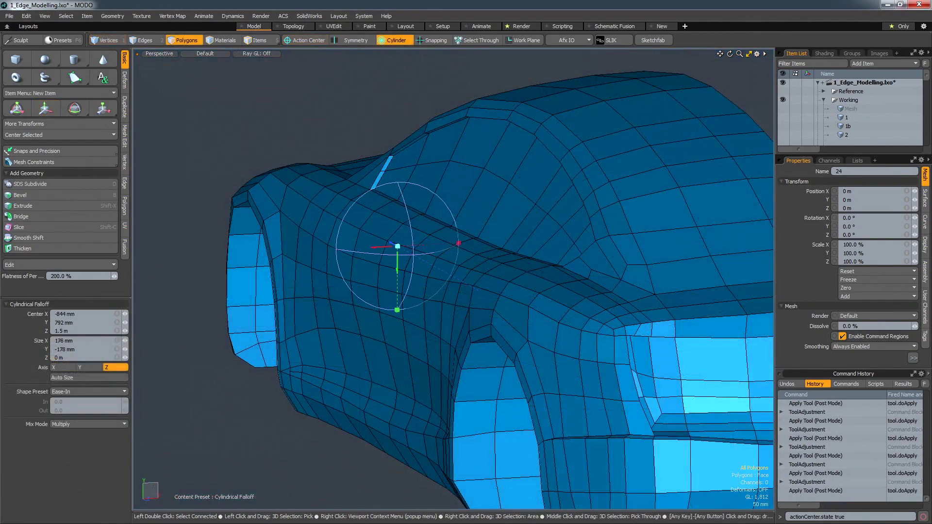
alt+drag(525, 311, 413, 194)
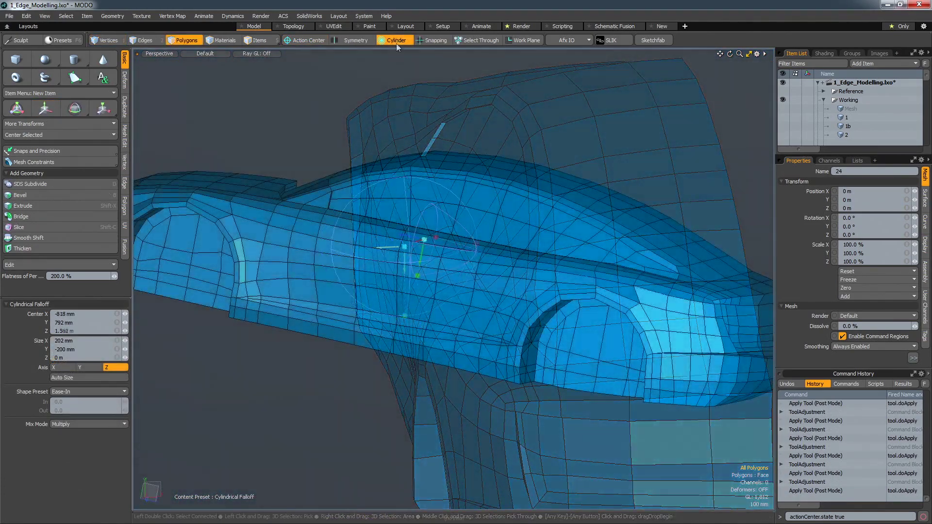
Step: Add a Linear falloff alongside the Cylinder and lift the body side about 13 mm
click(396, 40)
click(435, 162)
alt+drag(427, 243, 258, 266)
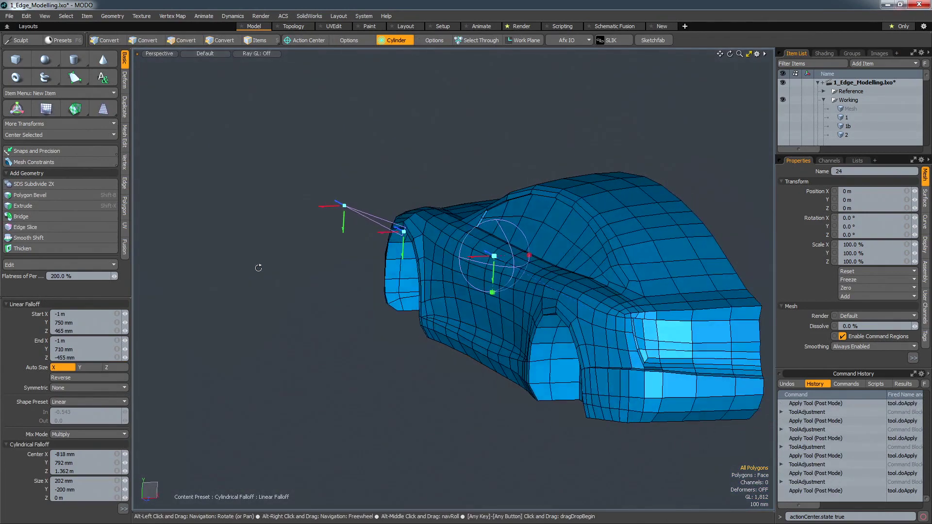
scroll(496, 305, up, 6)
scroll(496, 306, down, 2)
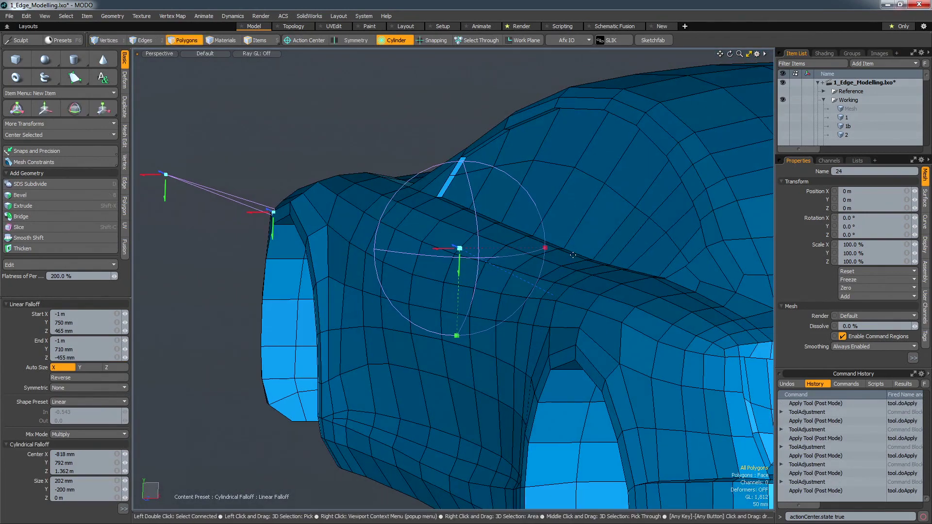
key(w)
drag(616, 321, 616, 304)
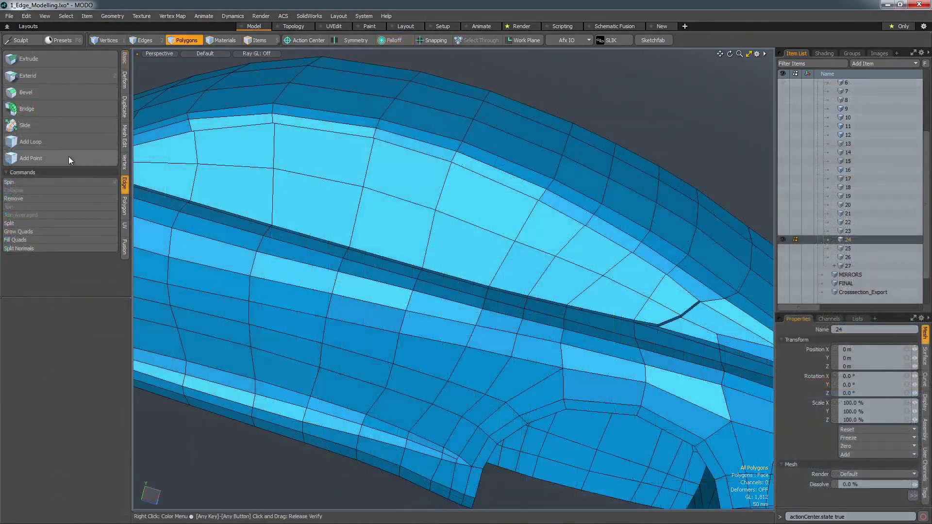
Step: Add a curvature-preserving edge loop and slice an edge across the front panel
click(69, 415)
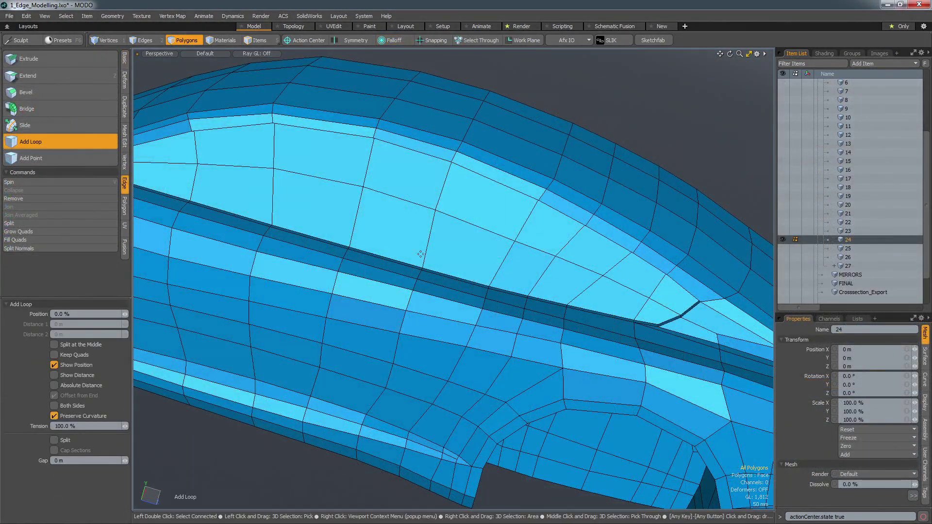
drag(494, 184, 496, 180)
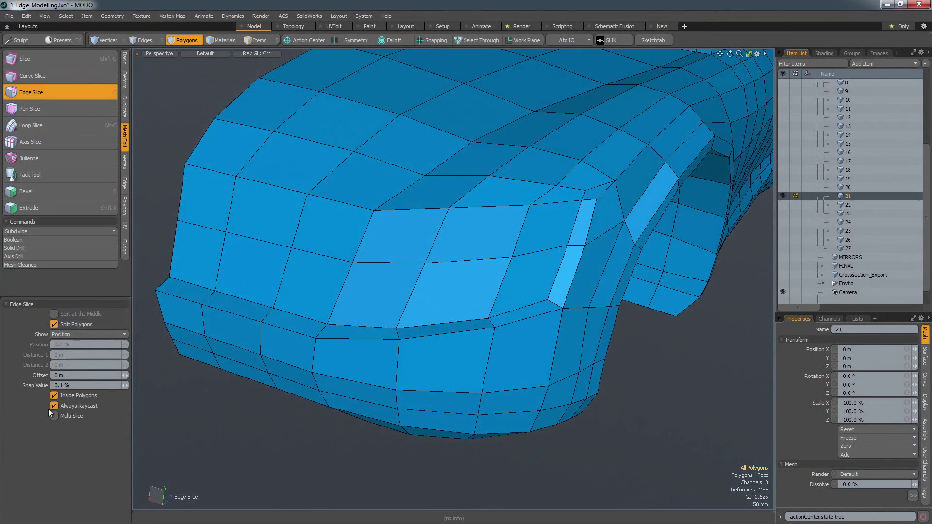
click(184, 173)
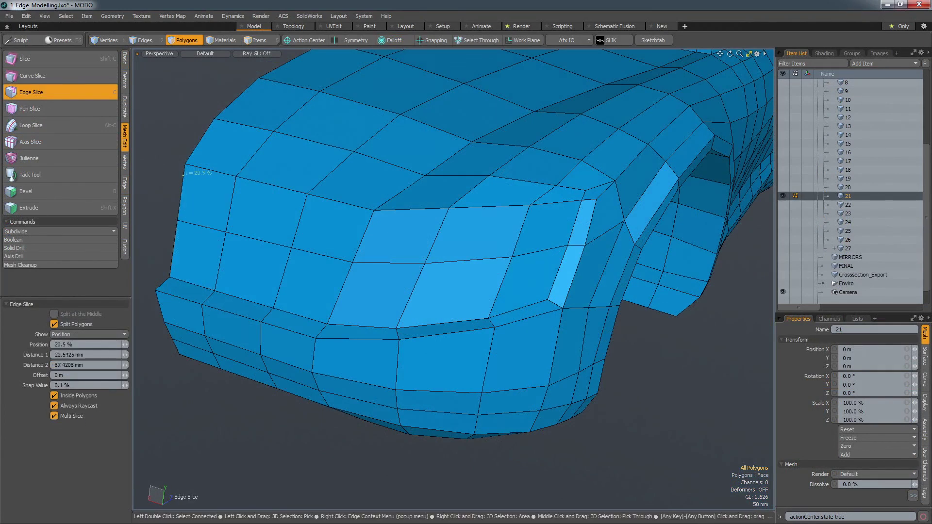
click(370, 221)
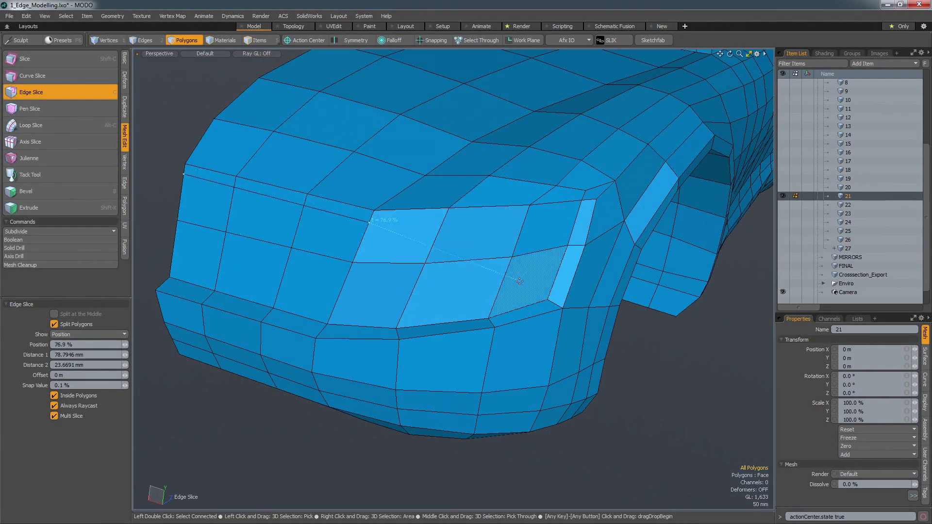
click(549, 297)
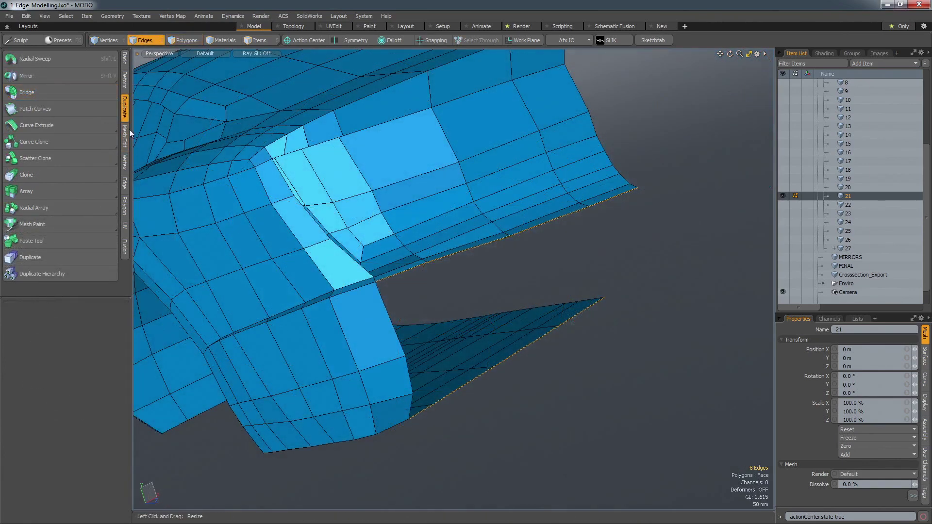
Step: Bridge the edge loops to fill the sill gap and spin the edge to a diagonal
click(72, 92)
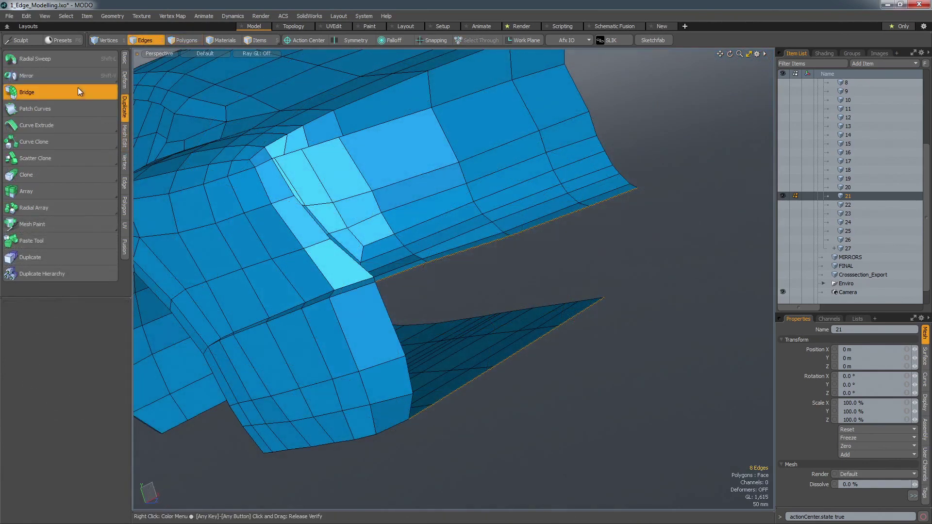
click(377, 343)
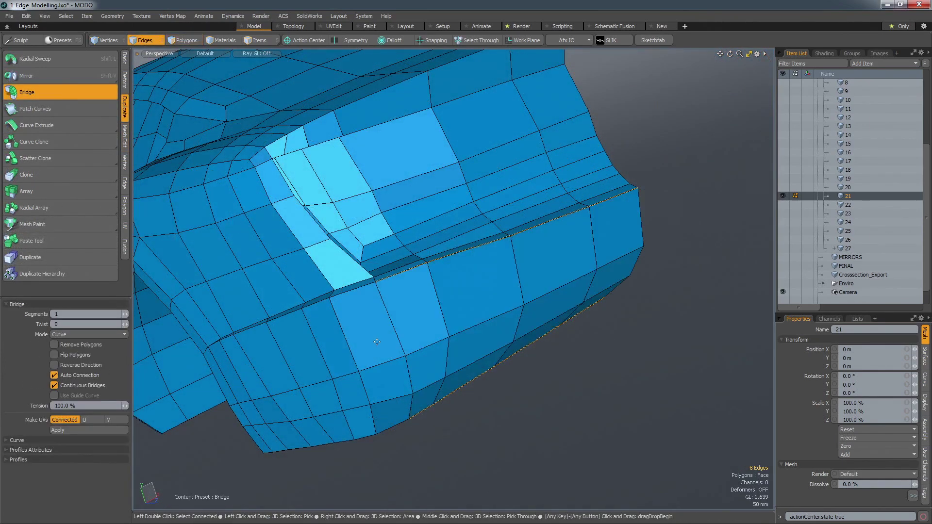
key(space)
alt+drag(377, 342, 402, 426)
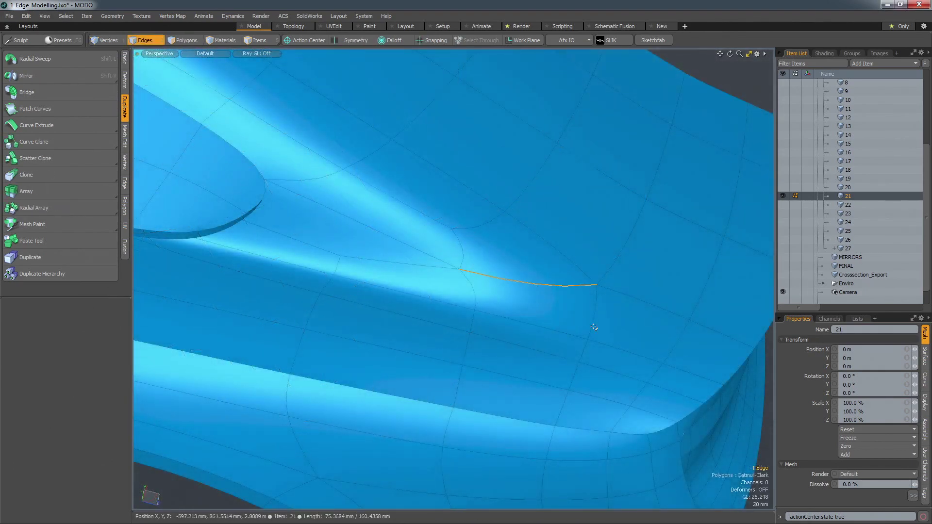
key(ctrl+z)
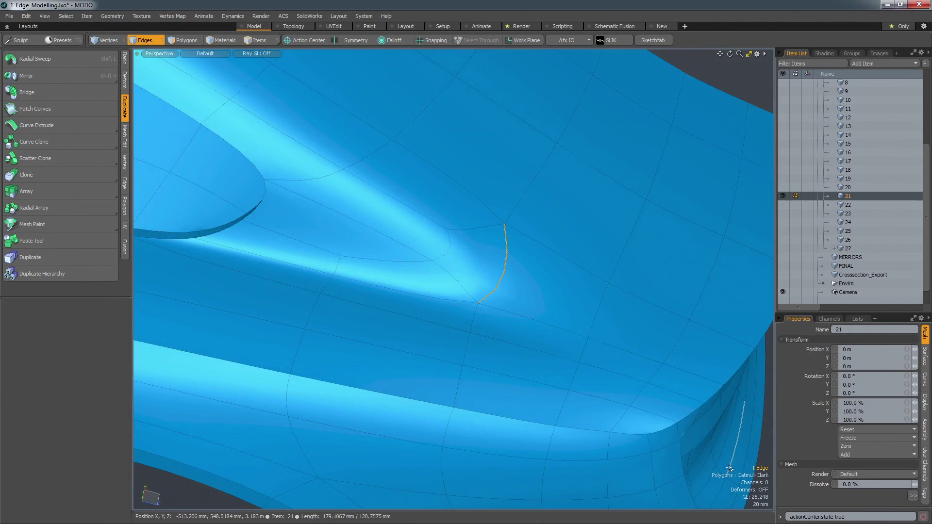
key(ctrl+y)
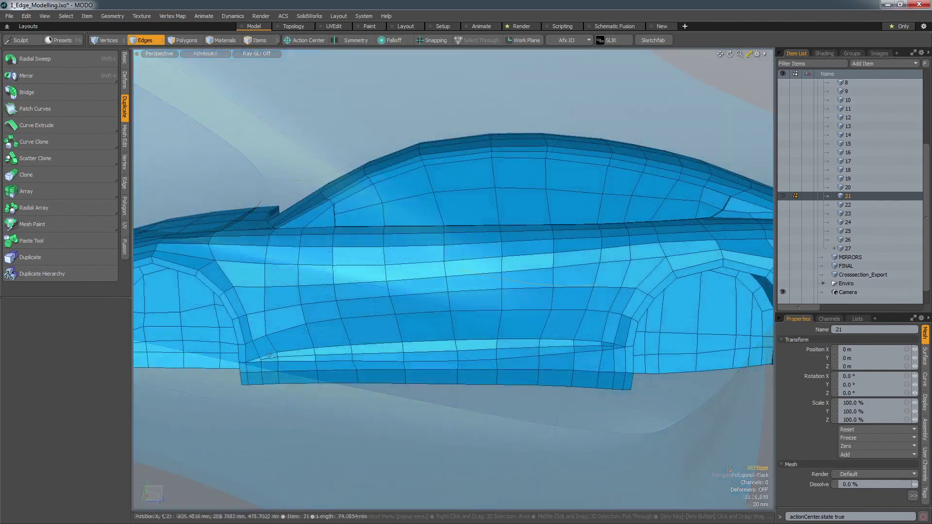
Step: Preview the car body as a smooth subdivision surface with wireframe hidden, then return to polygons
key(Tab)
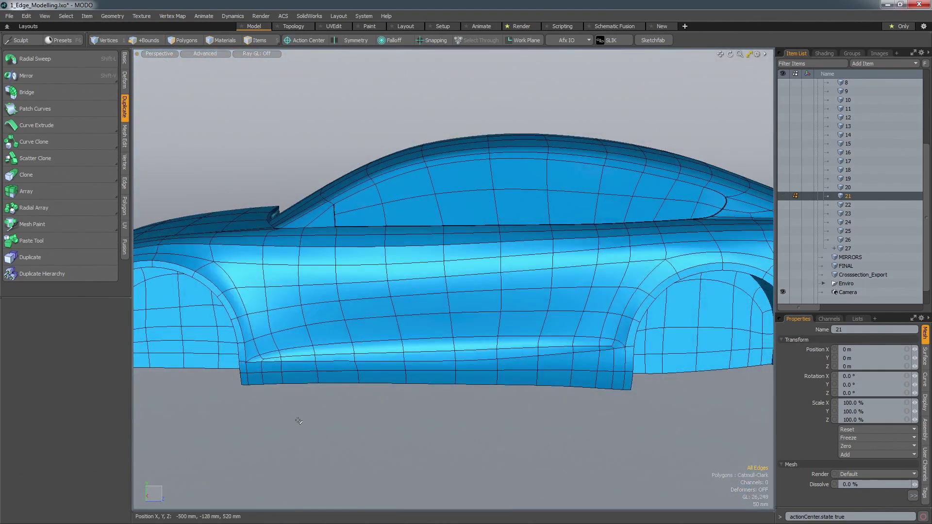
key(grave)
click(379, 453)
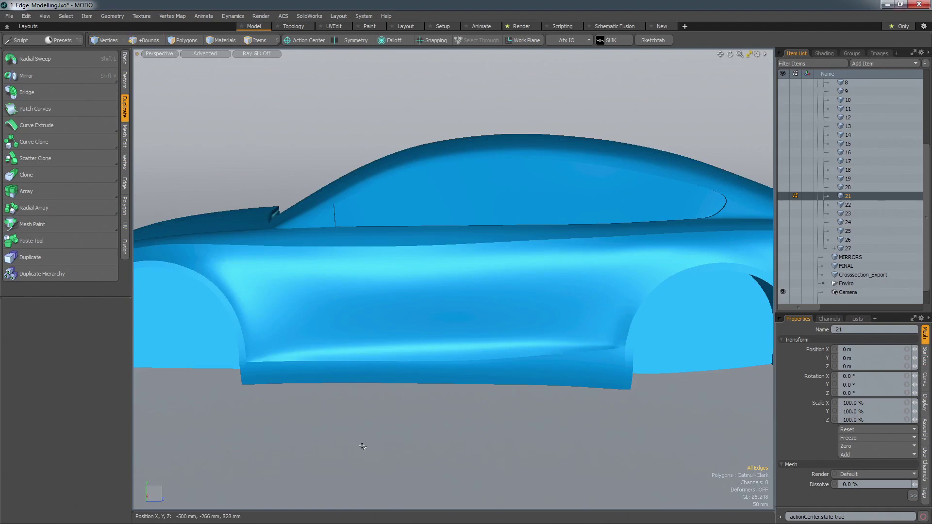
key(Tab)
key(Tab)
key(Tab)
key(Tab)
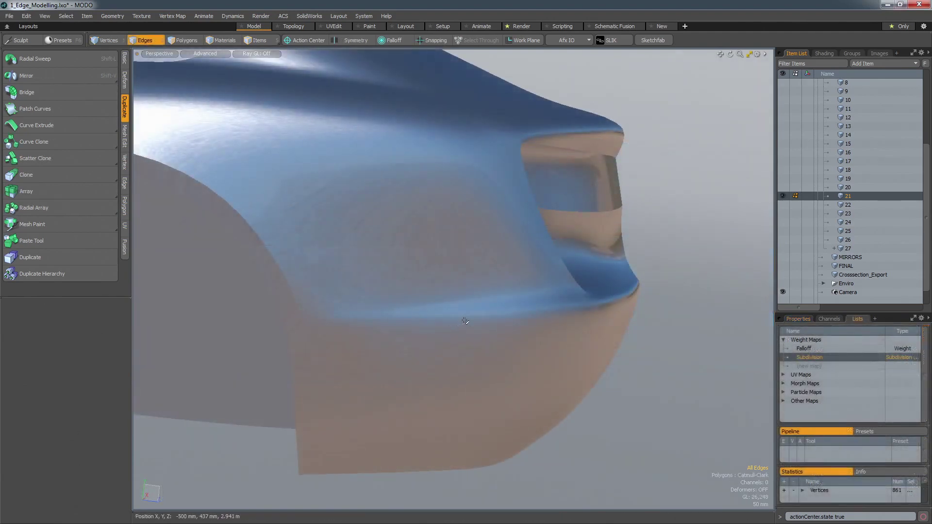
Step: Give the lower edge loop a 30% crease weight and raise Catmull-Clark subdivision level to 4
key(shift+w)
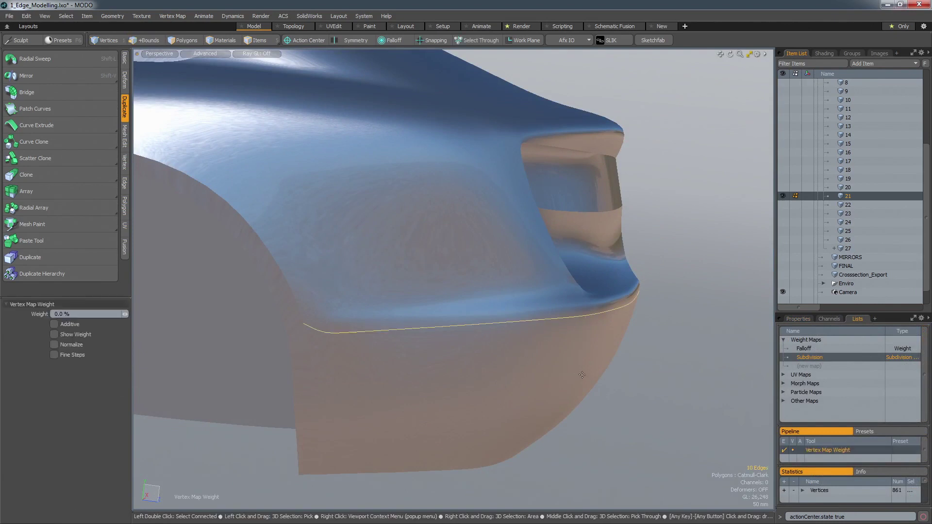
drag(437, 321, 500, 321)
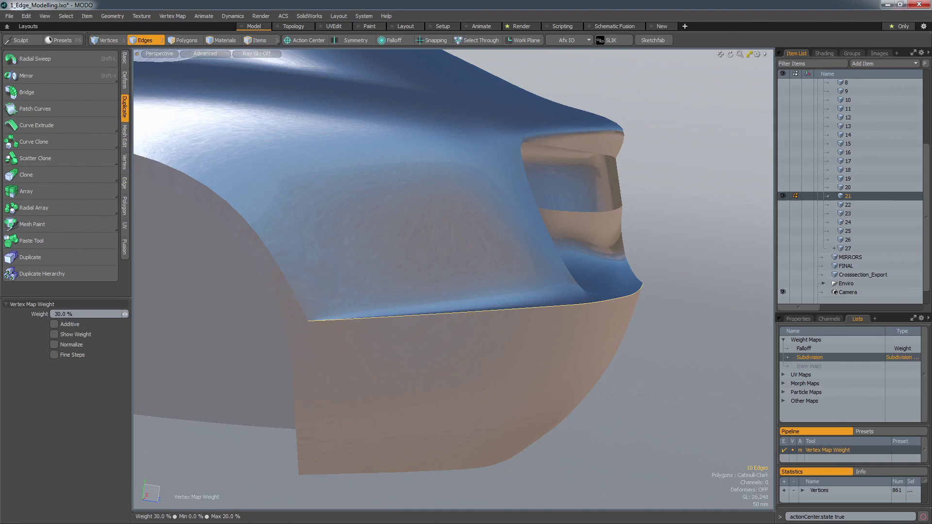
key(space)
alt+drag(358, 292, 398, 325)
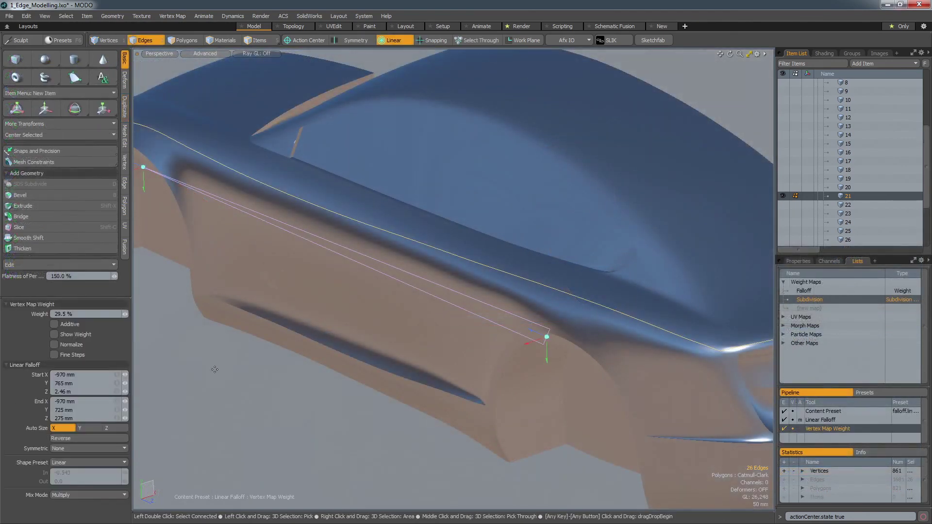
key(space)
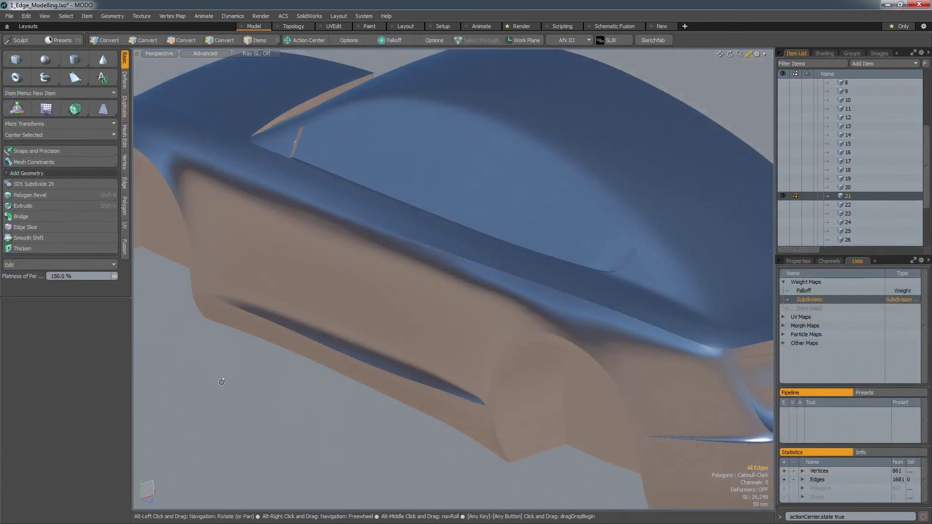
alt+drag(221, 381, 202, 365)
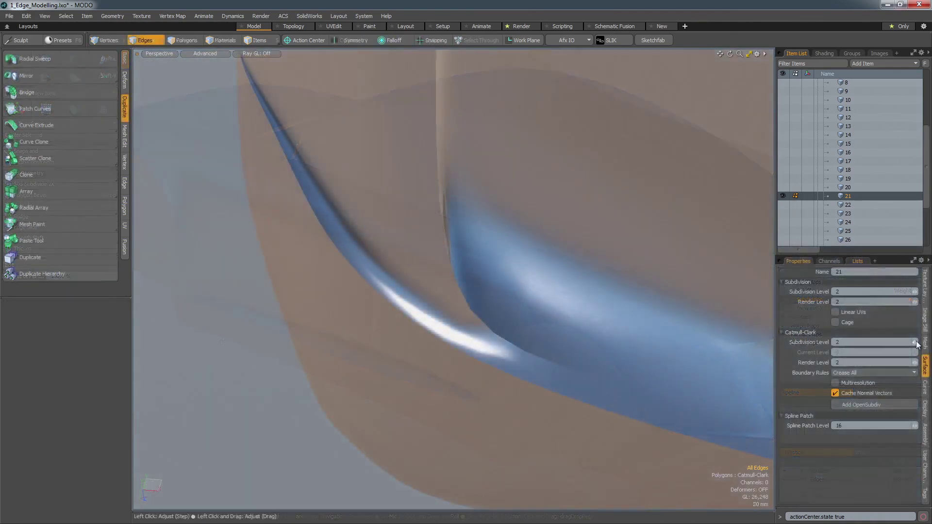
click(915, 342)
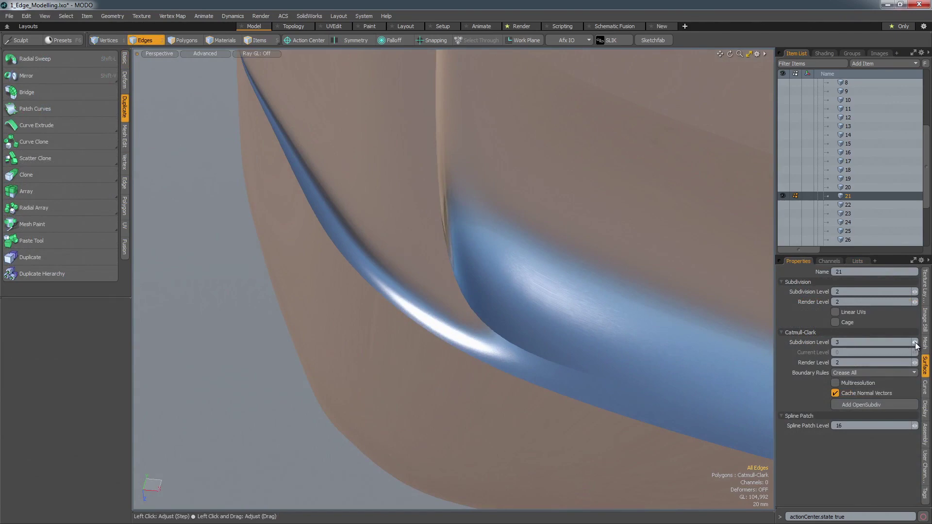
click(915, 342)
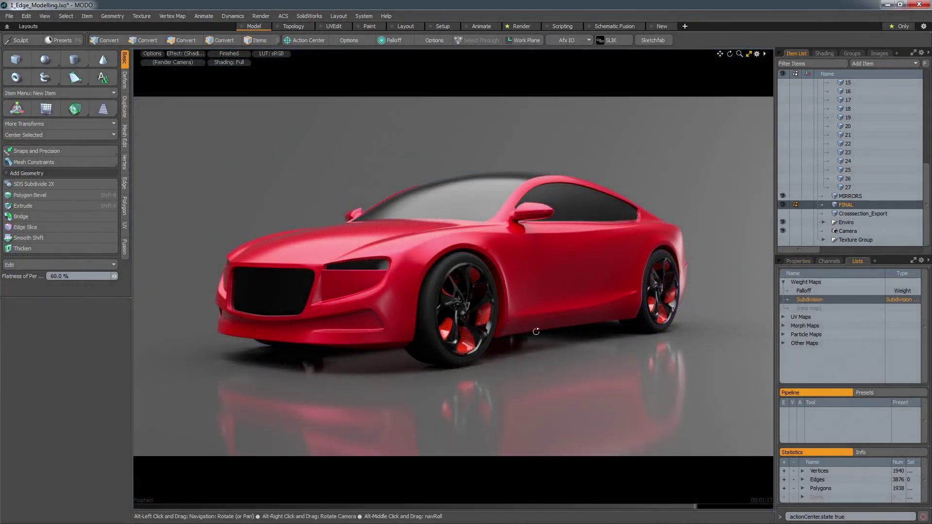
Step: Orbit the red car's render preview from a side view to a rear three-quarter view
alt+drag(536, 331, 497, 344)
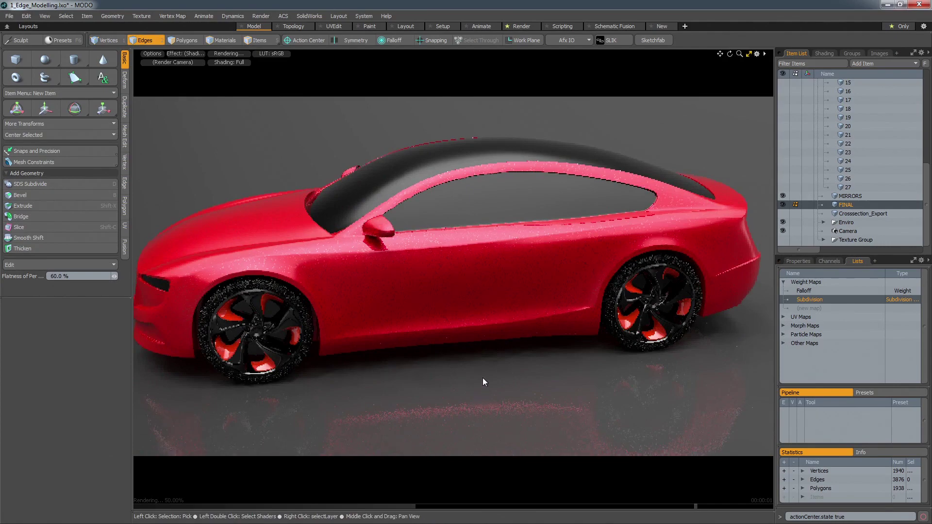
alt+drag(544, 378, 489, 314)
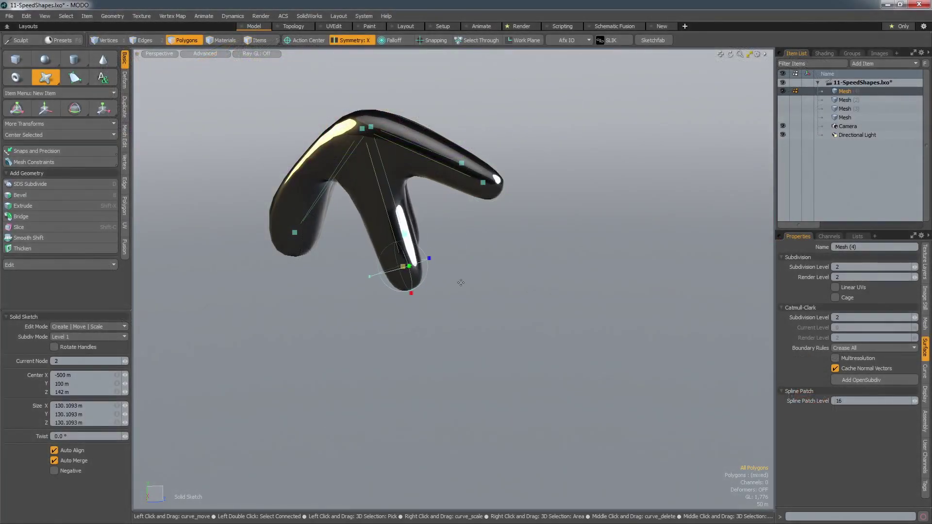
Step: Grow a finger off the lower arm, sketch a long swept tube from the upper tip, and orbit around
click(498, 287)
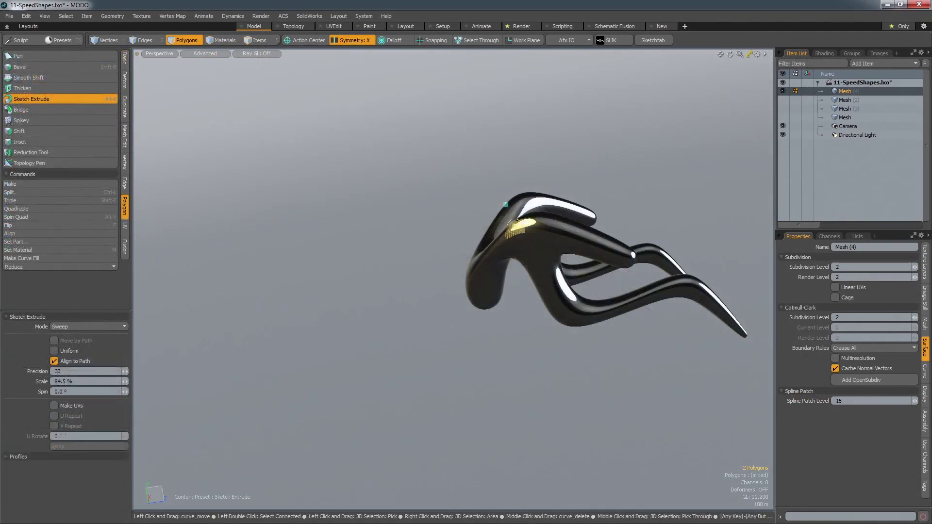
mouse_move(507, 206)
mouse_down()
mouse_move(430, 202)
mouse_move(438, 267)
mouse_move(368, 354)
mouse_move(154, 275)
mouse_up()
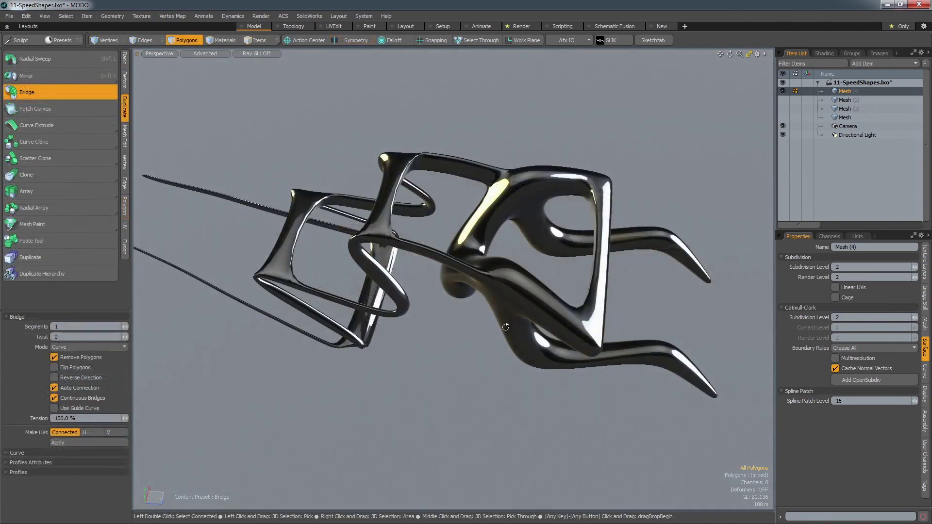
alt+drag(469, 275, 384, 302)
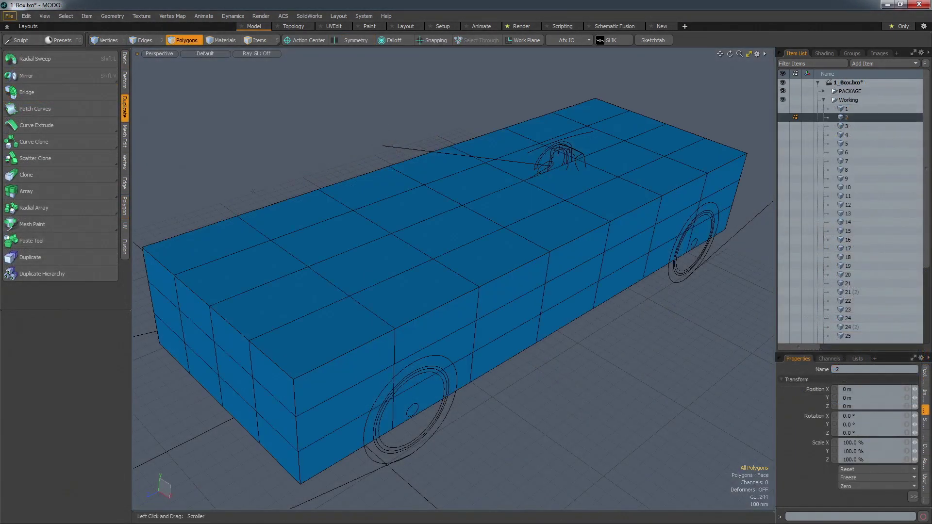
Step: Step through the earlier box-modelled car body versions in the Item List
key(Down)
key(Down)
key(Down)
key(Down)
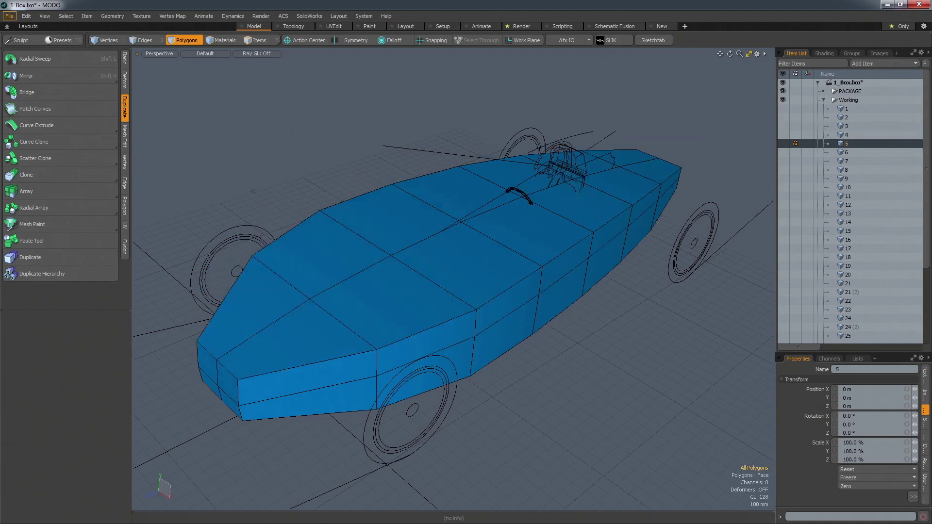
key(Down)
key(Down)
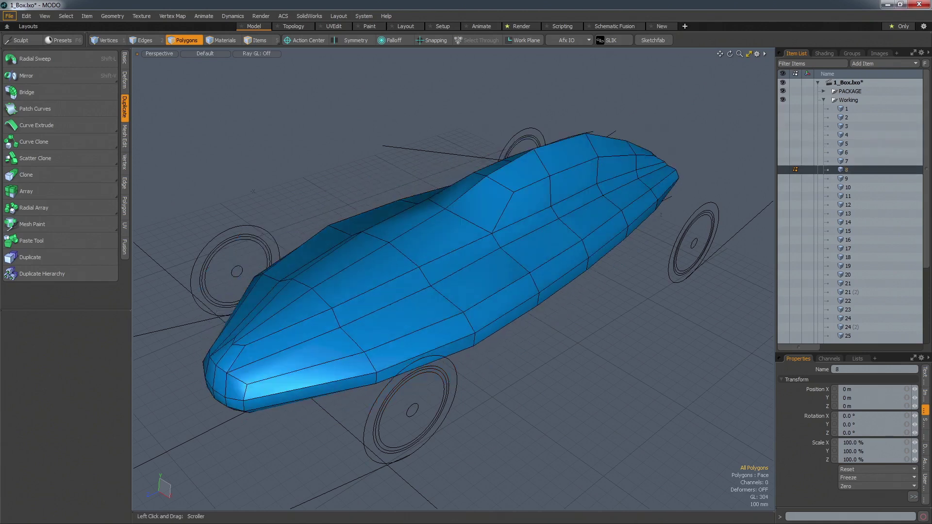
key(Down)
key(Down)
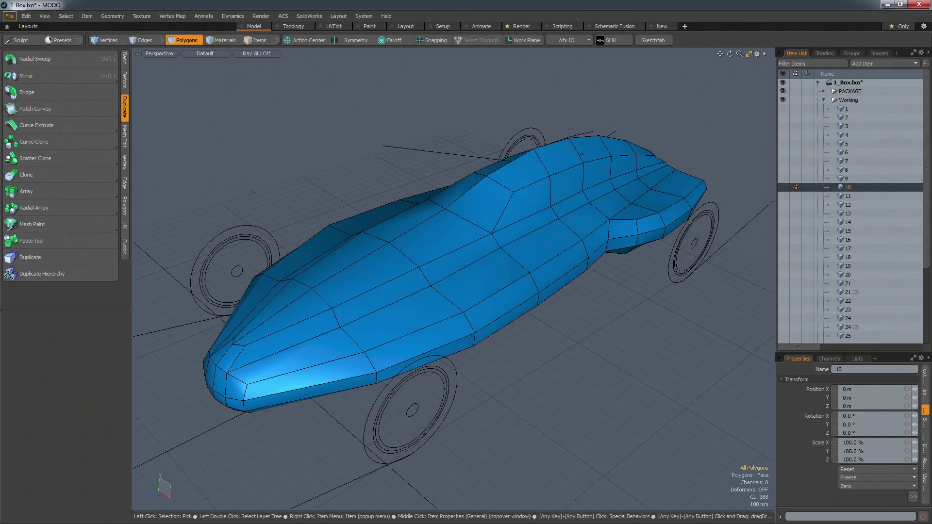
key(Down)
key(Down)
key(Down)
key(Down)
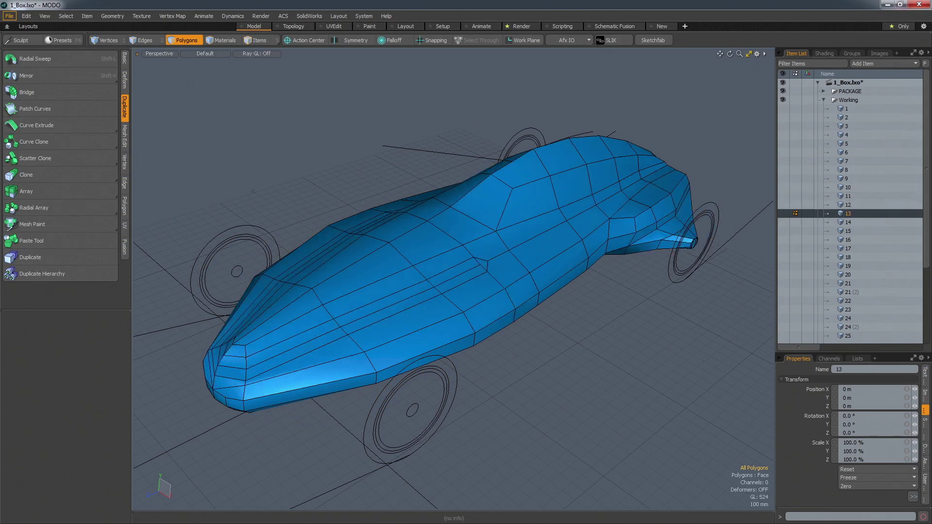
key(Down)
key(Down)
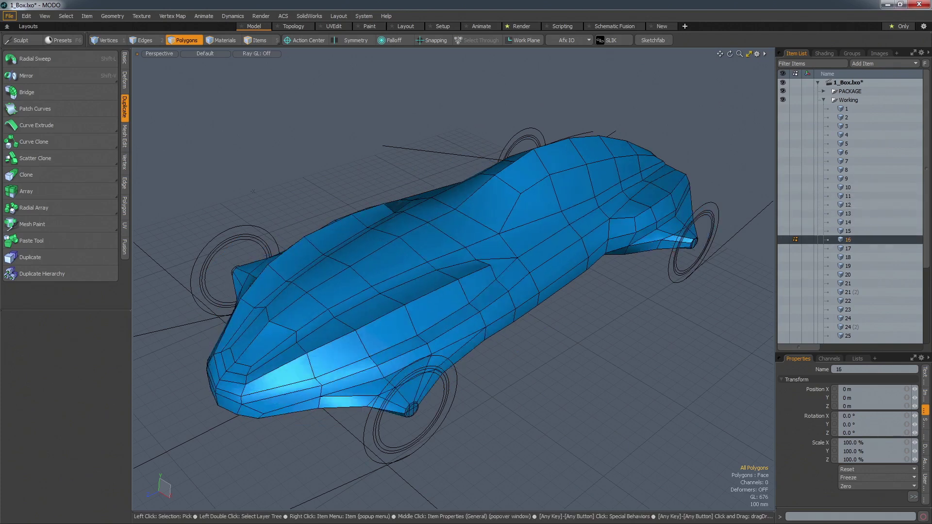
key(Down)
key(Down)
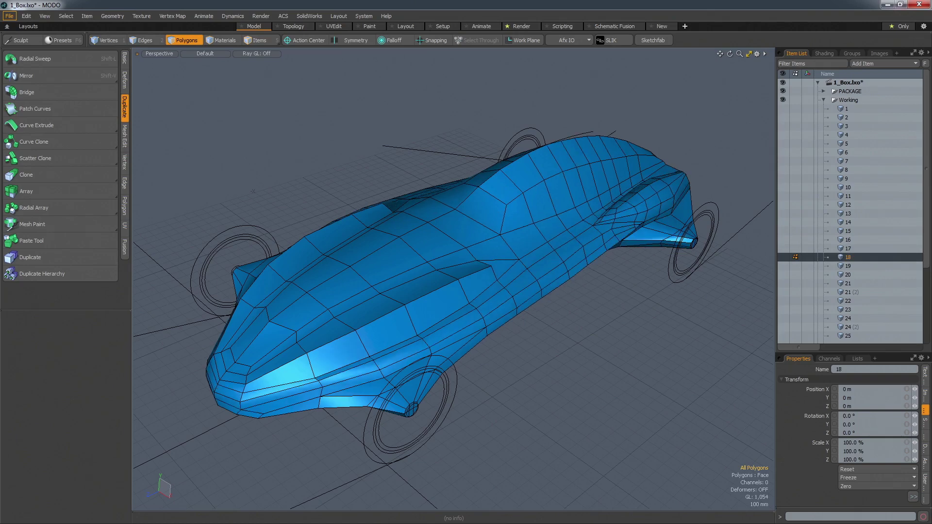
key(Down)
key(Down)
Step: Step through body versions 21 to 25, then show the smoothed FINAL body and Enviro wheels
key(Down)
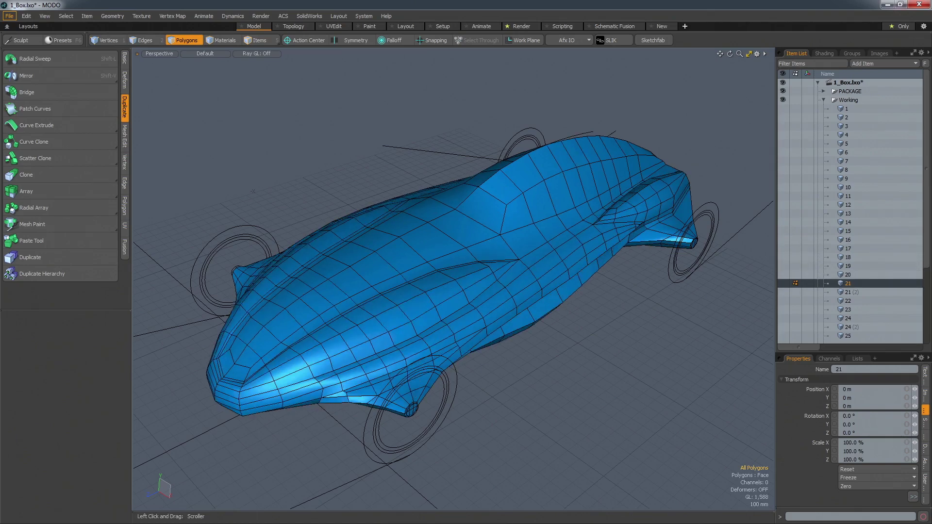
key(Down)
key(Down)
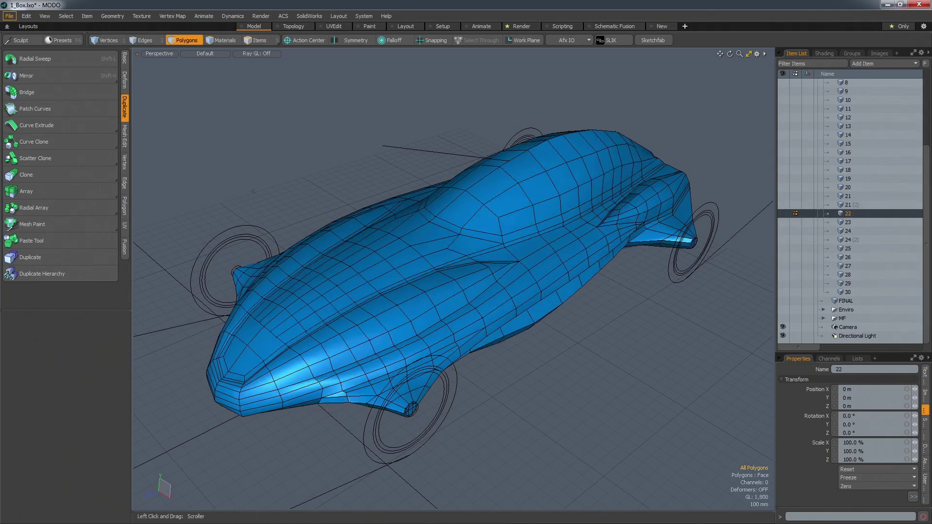
key(Down)
key(Down)
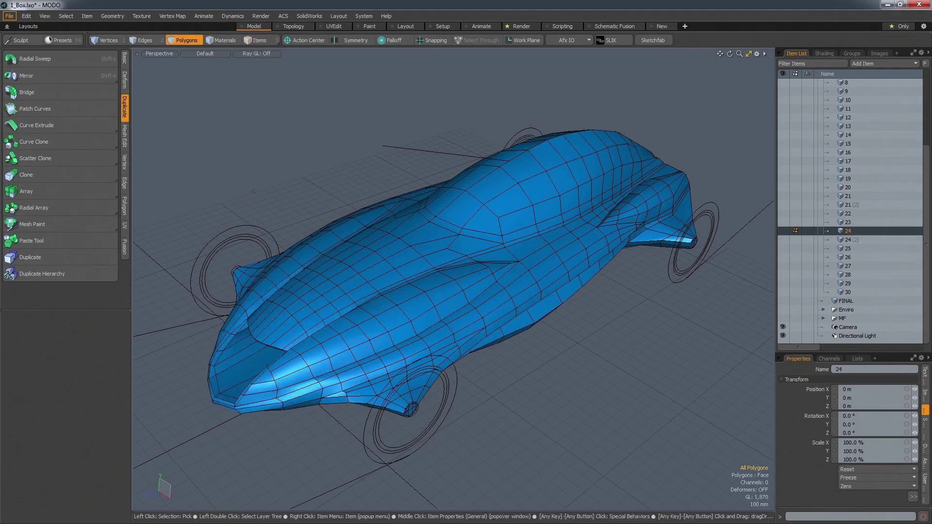
key(Down)
key(Down)
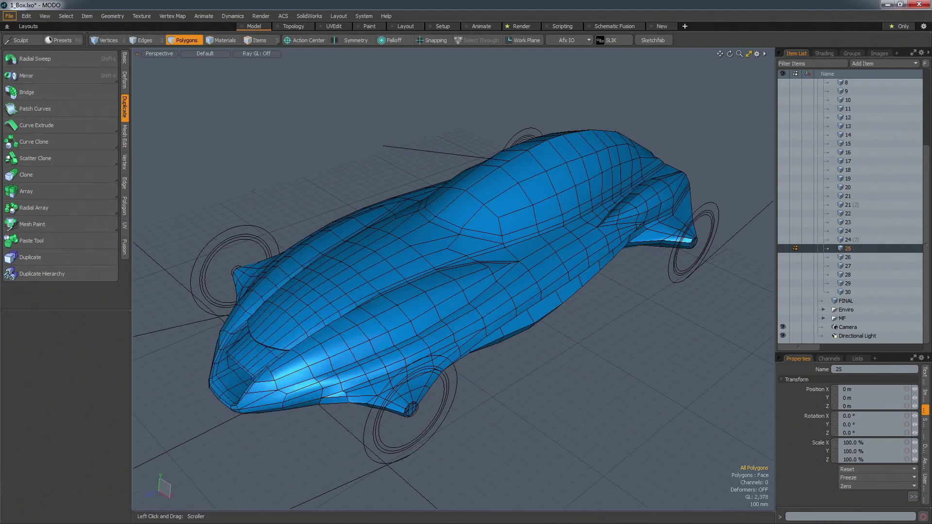
key(Down)
click(846, 301)
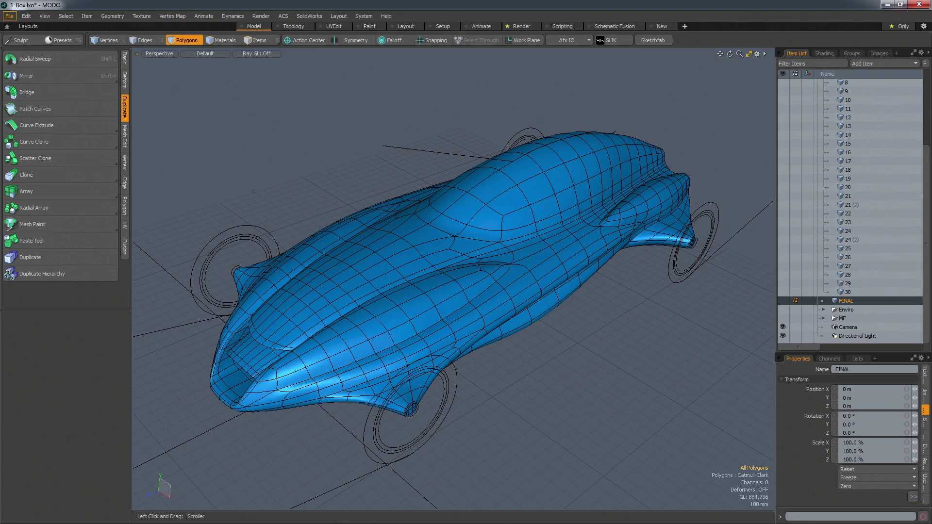
click(783, 310)
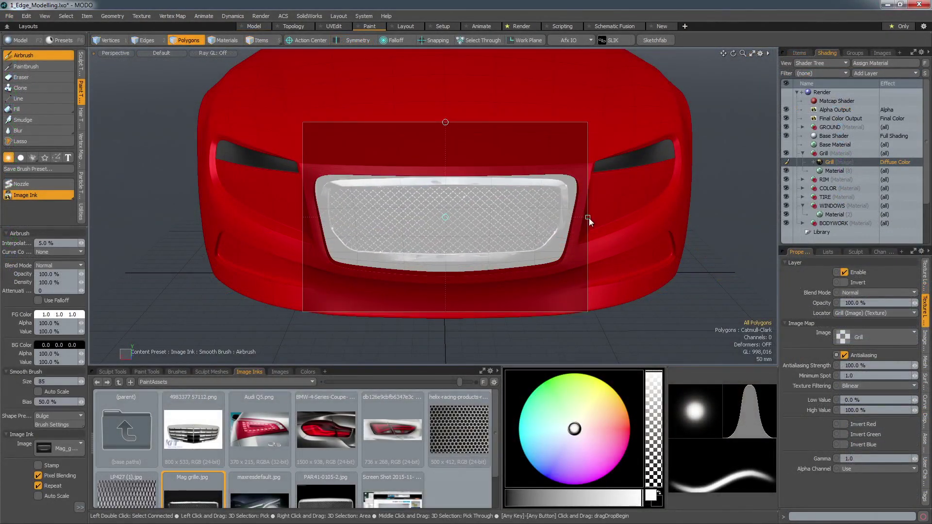
Step: Enlarge the mesh-grille image ink, airbrush it across the front grille, and paint the headlight ring
drag(589, 221, 654, 221)
mouse_move(485, 219)
mouse_down()
mouse_move(572, 176)
mouse_move(478, 234)
mouse_move(430, 243)
mouse_move(318, 229)
mouse_move(314, 204)
mouse_move(330, 192)
mouse_move(439, 165)
mouse_up()
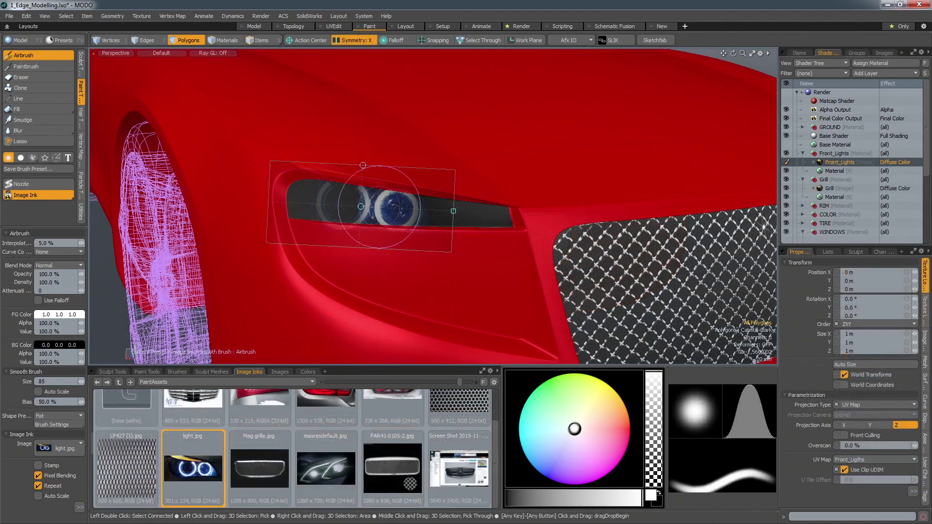
drag(388, 206, 377, 211)
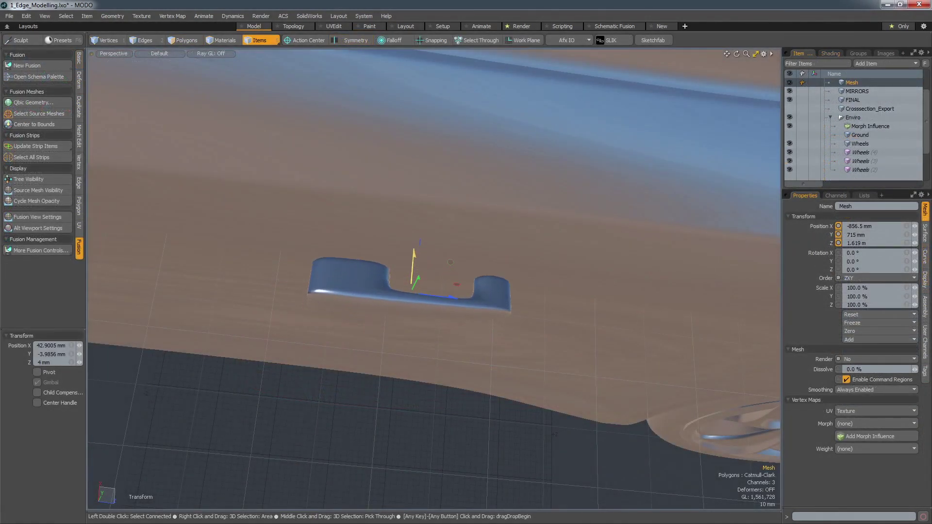
Step: Move the cutter mesh back to X -822 mm and tilt it to -13° on X
drag(457, 284, 442, 245)
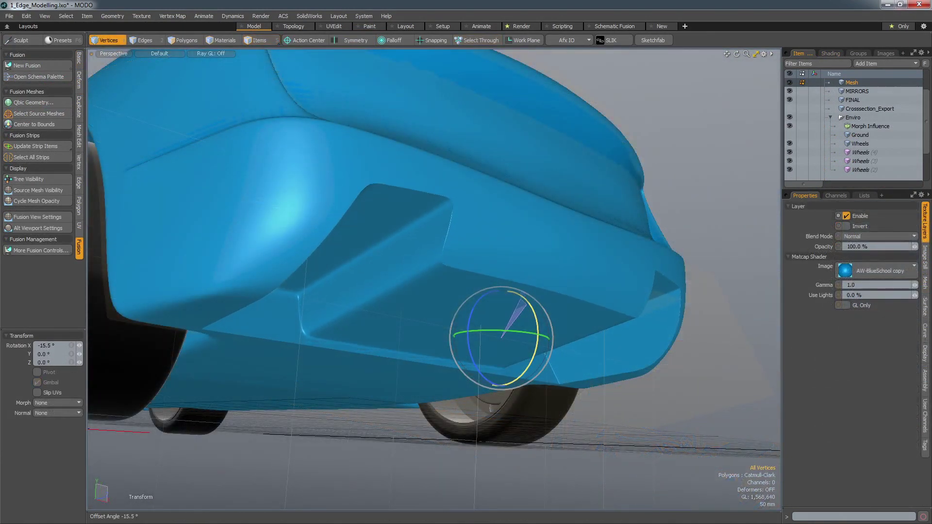
drag(527, 301, 530, 307)
alt+drag(437, 305, 399, 313)
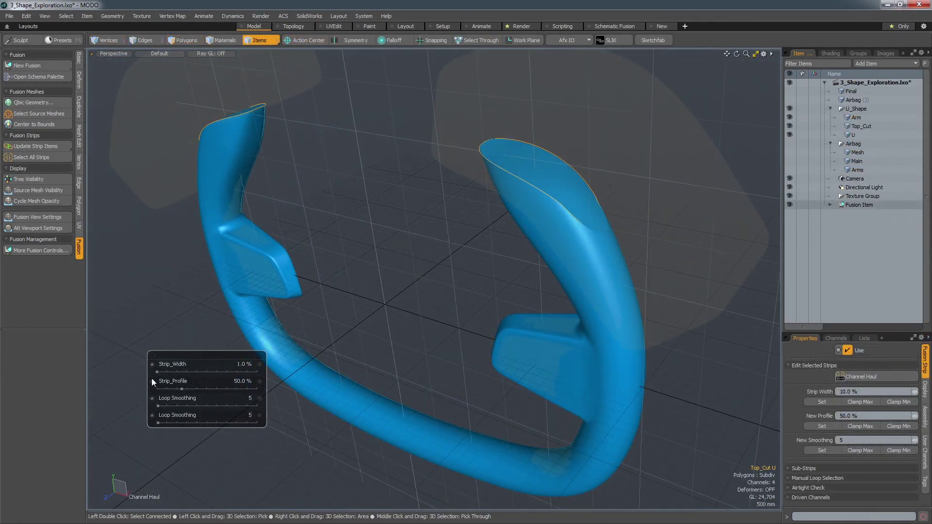
Step: Widen the fusion strips at the arm tips to a Strip_Width of 16.0 %
mouse_move(161, 375)
mouse_down()
mouse_move(183, 375)
mouse_move(171, 372)
mouse_up()
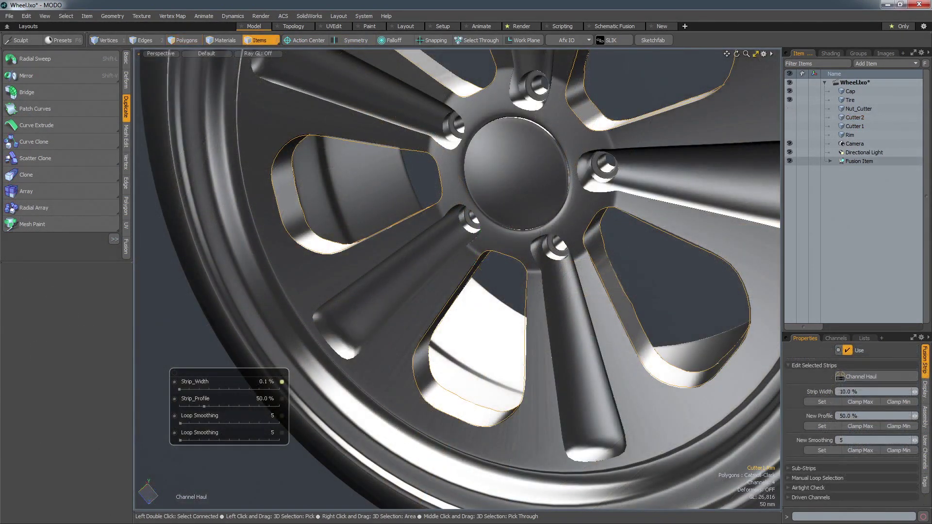
mouse_move(180, 389)
mouse_down()
mouse_move(197, 406)
mouse_move(182, 406)
mouse_up()
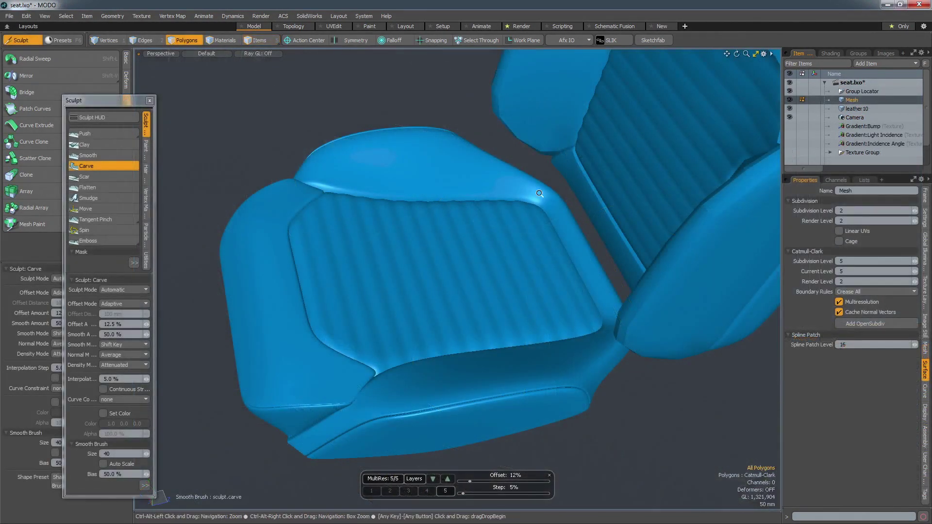
Step: Sculpt wrinkles and folds into the seat cushion's upper corner with the Carve brush
mouse_move(573, 228)
ctrl+alt+mouse_down()
mouse_move(607, 215)
mouse_move(497, 236)
ctrl+alt+mouse_up()
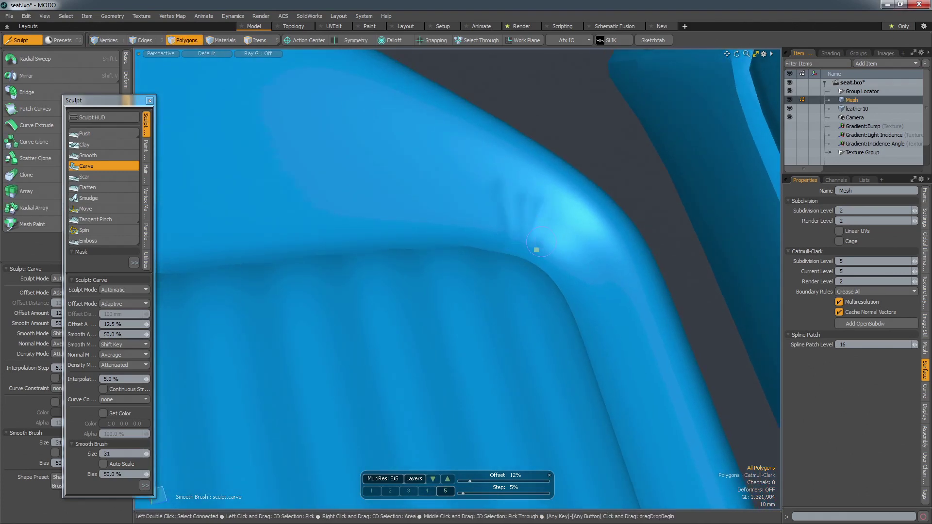
mouse_move(566, 238)
alt+mouse_down()
mouse_move(495, 260)
mouse_move(486, 204)
alt+mouse_up()
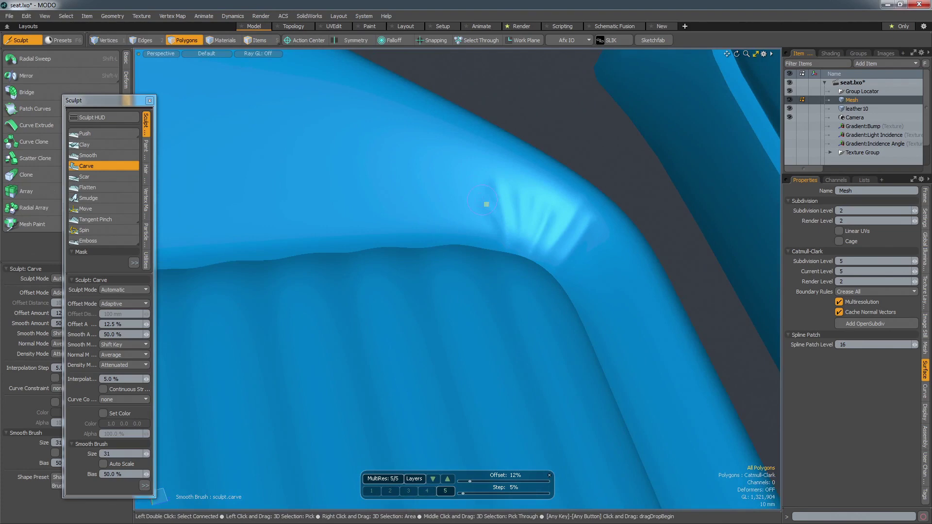
alt+drag(496, 252, 607, 254)
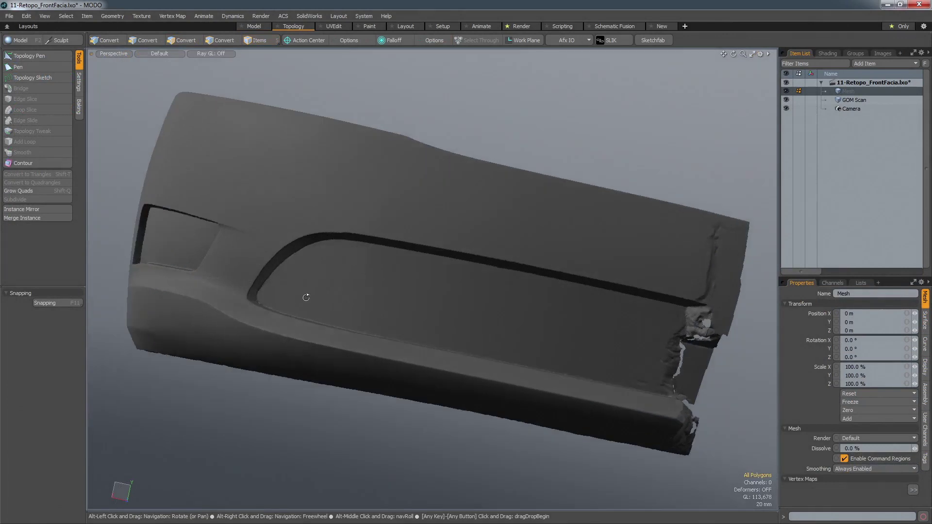
Step: Sketch a 50 mm wide quad strip along the fascia ridge above the grille opening
alt+drag(307, 292, 357, 337)
key(ctrl+t)
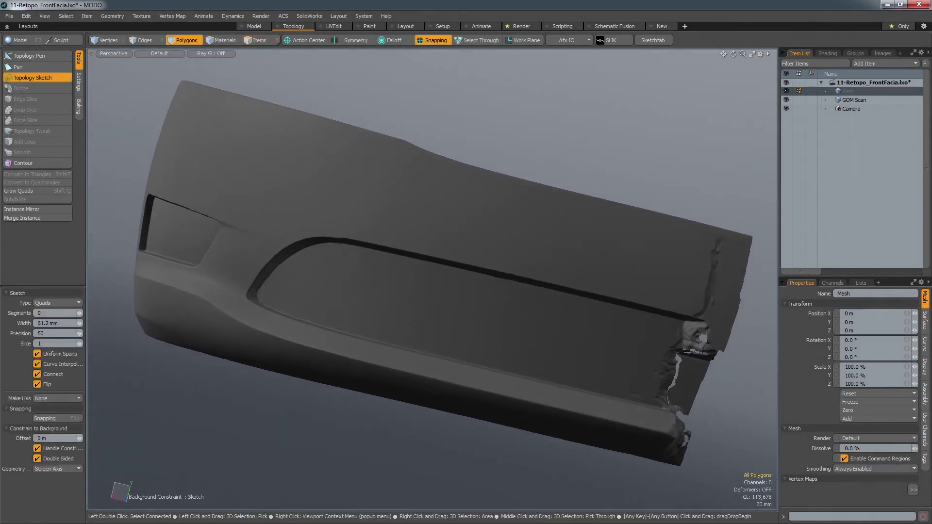
drag(314, 199, 700, 290)
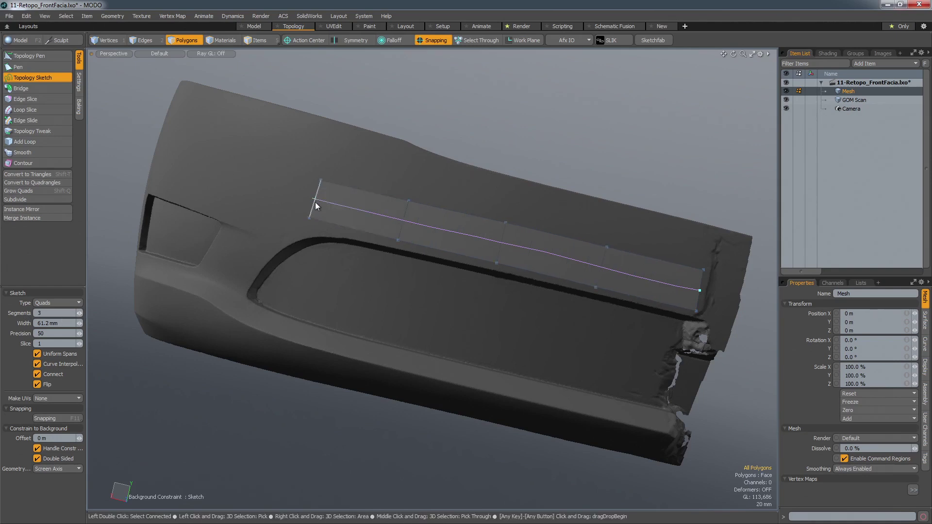
drag(315, 199, 315, 206)
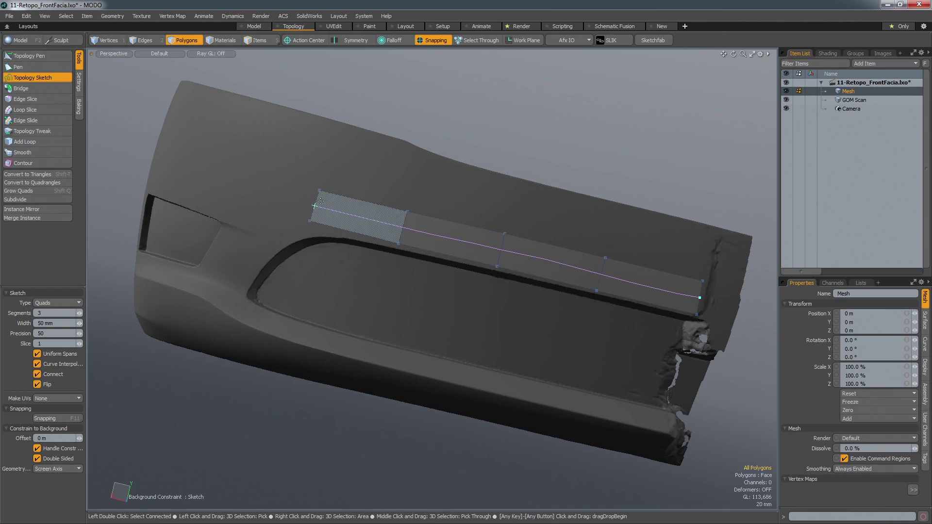
drag(315, 206, 315, 211)
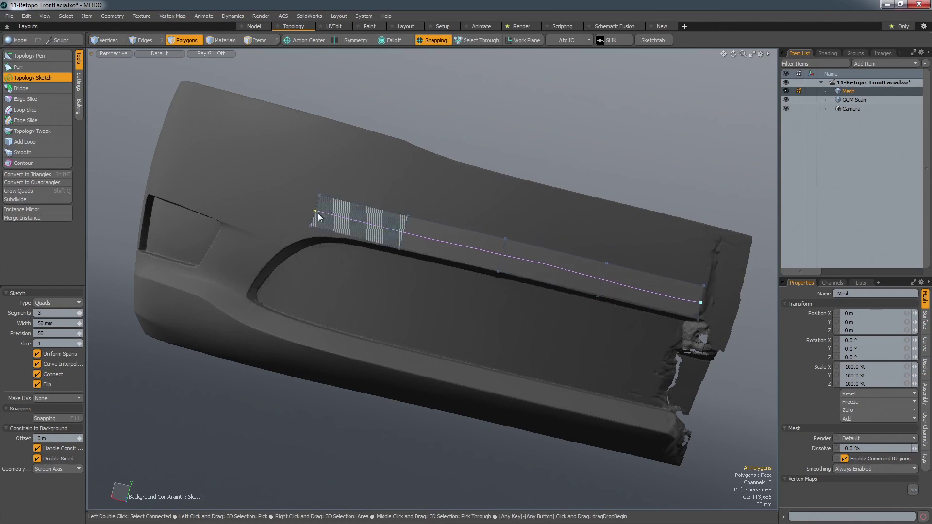
drag(701, 300, 692, 298)
click(29, 55)
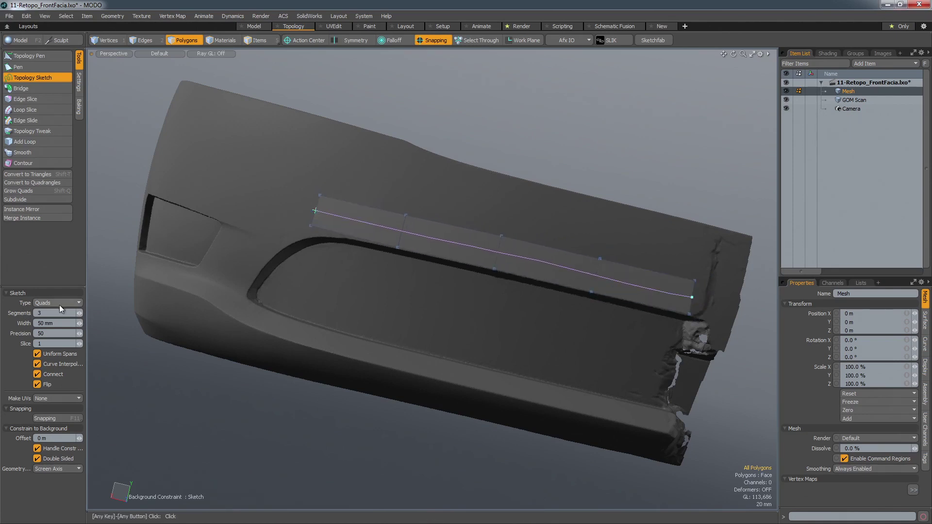
alt+drag(437, 243, 413, 264)
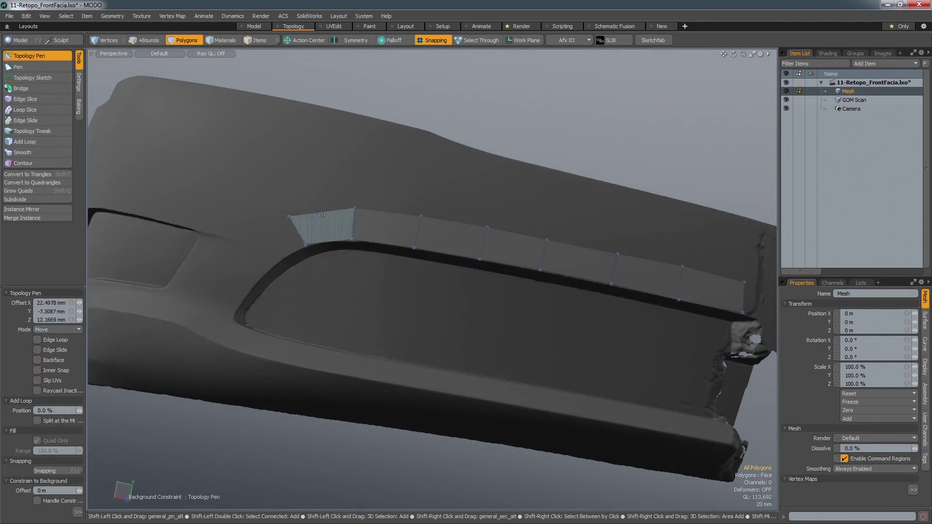
Step: Extend quad rows up and left from the strip and pull quads onto the fascia's top edge
shift+drag(330, 211, 353, 132)
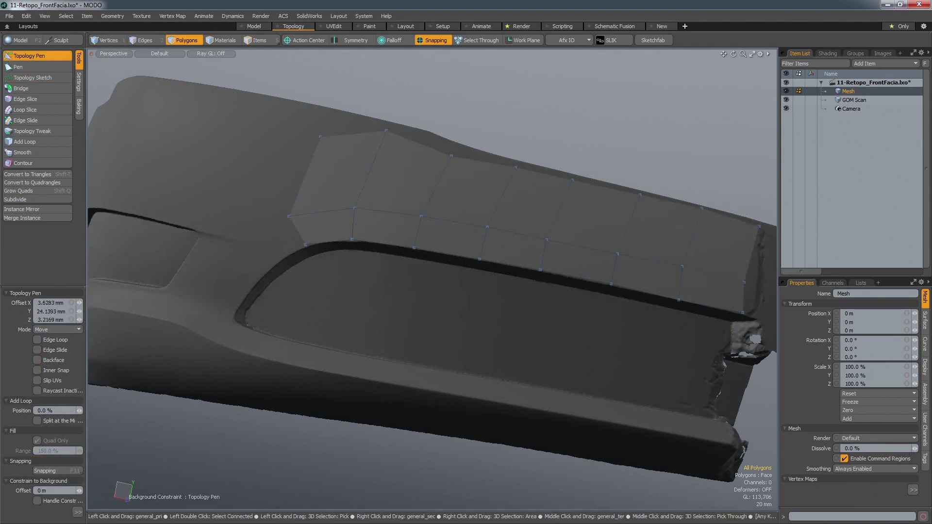
drag(450, 155, 456, 144)
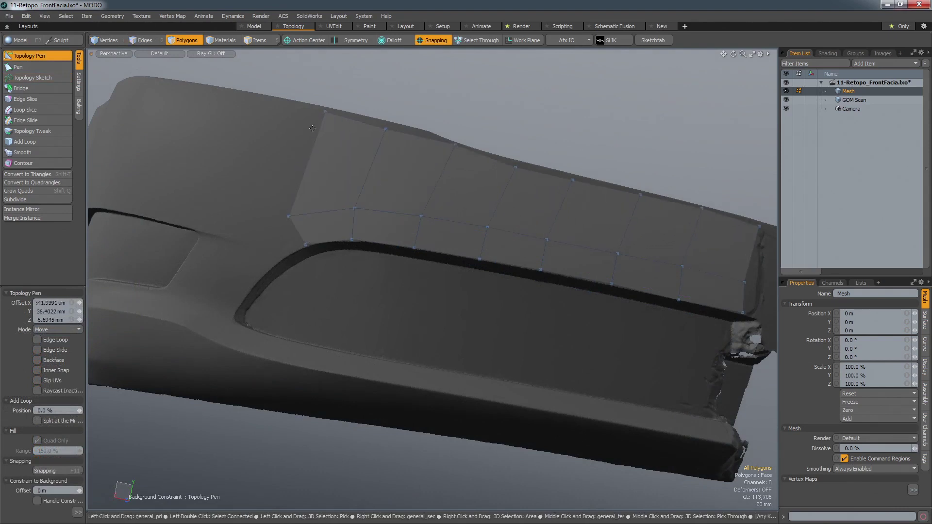
shift+drag(296, 231, 315, 124)
alt+drag(437, 291, 359, 267)
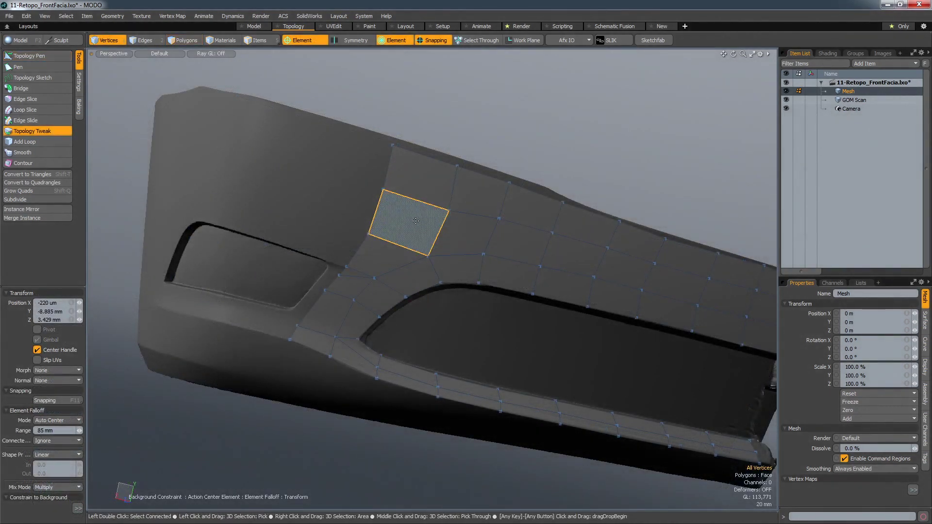
drag(415, 221, 414, 166)
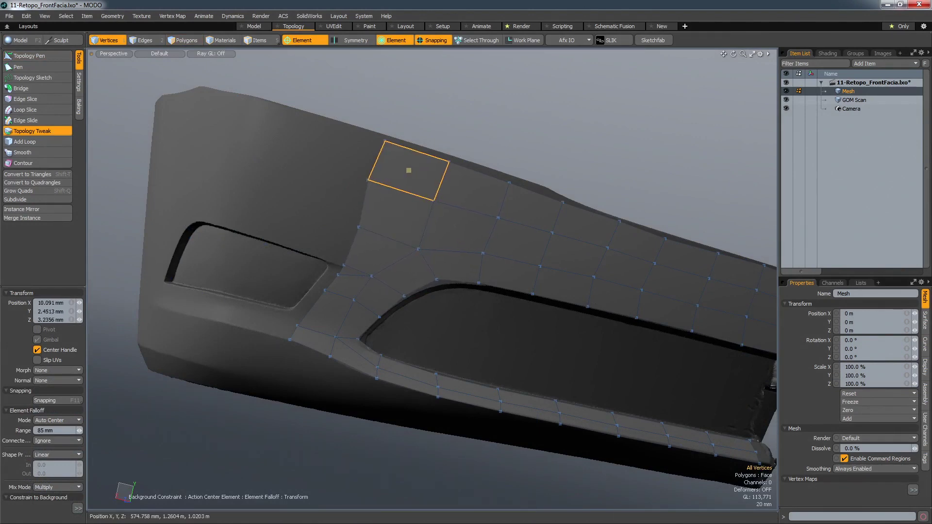
drag(476, 190, 473, 188)
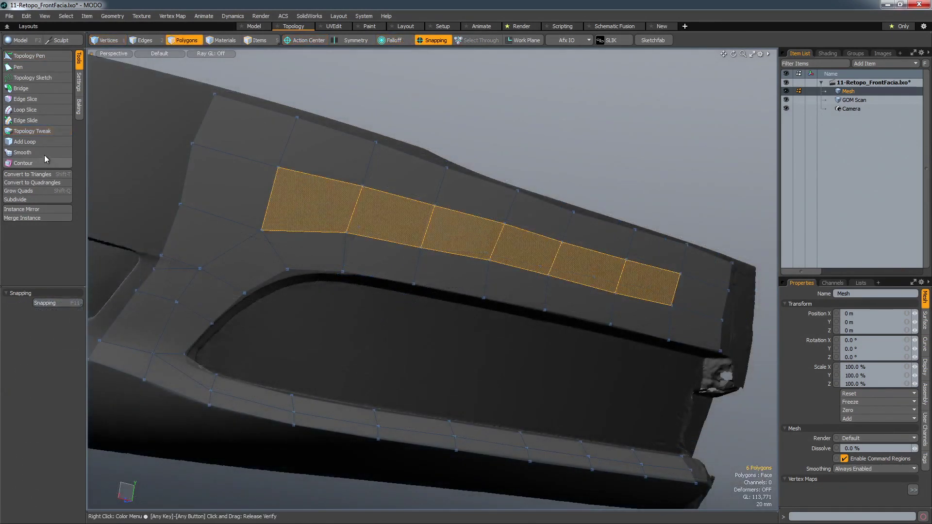
click(44, 152)
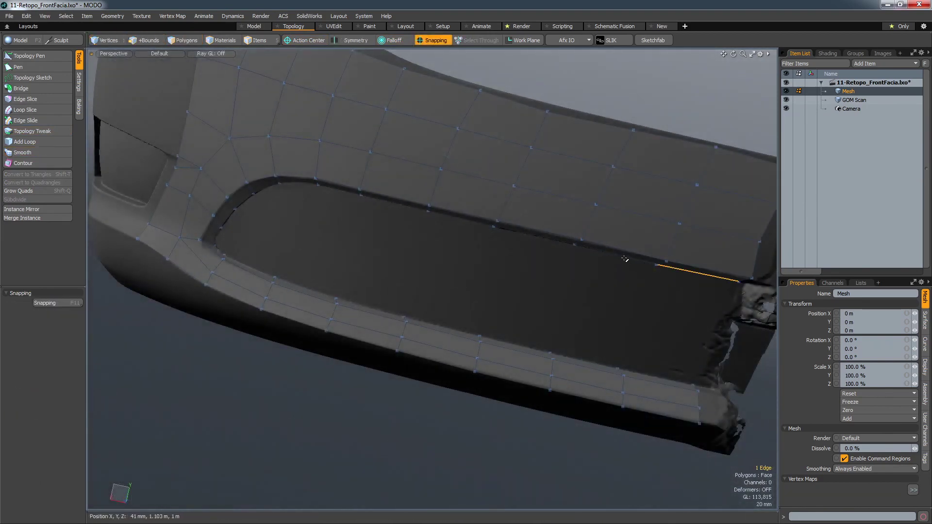
Step: Bridge the grille opening's upper and lower border edges with quads, leaving out stray edges
shift+click(625, 259)
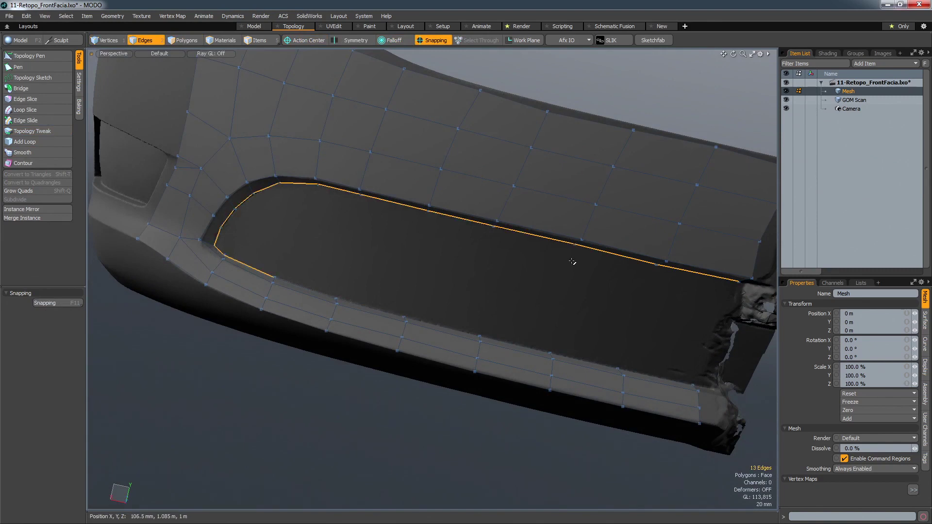
ctrl+click(209, 227)
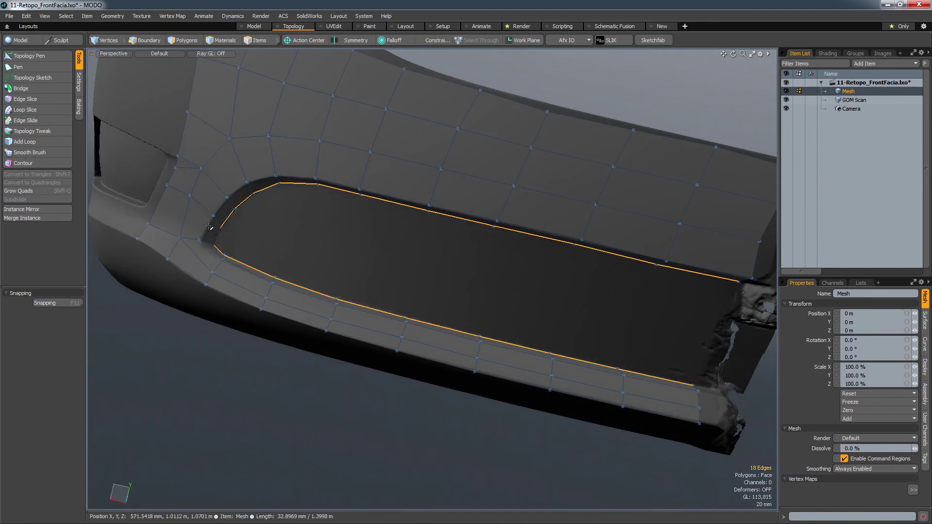
ctrl+click(239, 203)
click(21, 88)
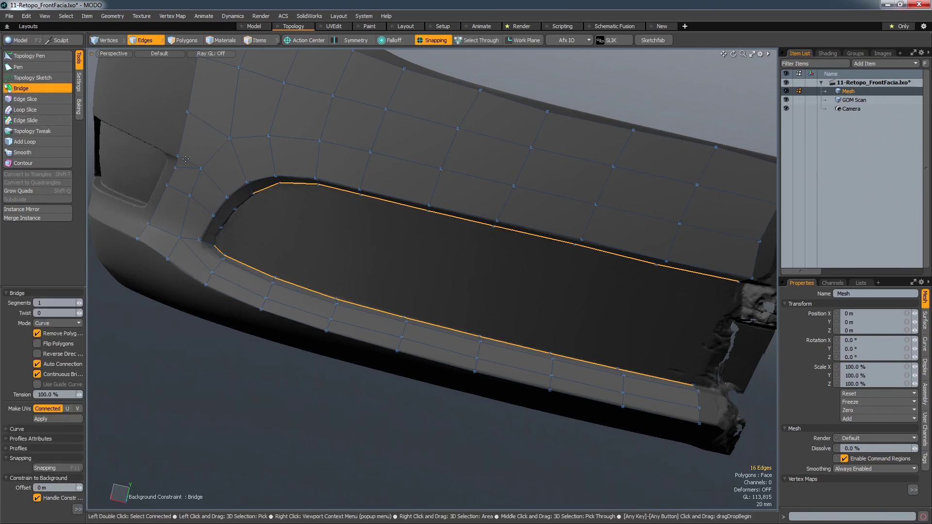
key(space)
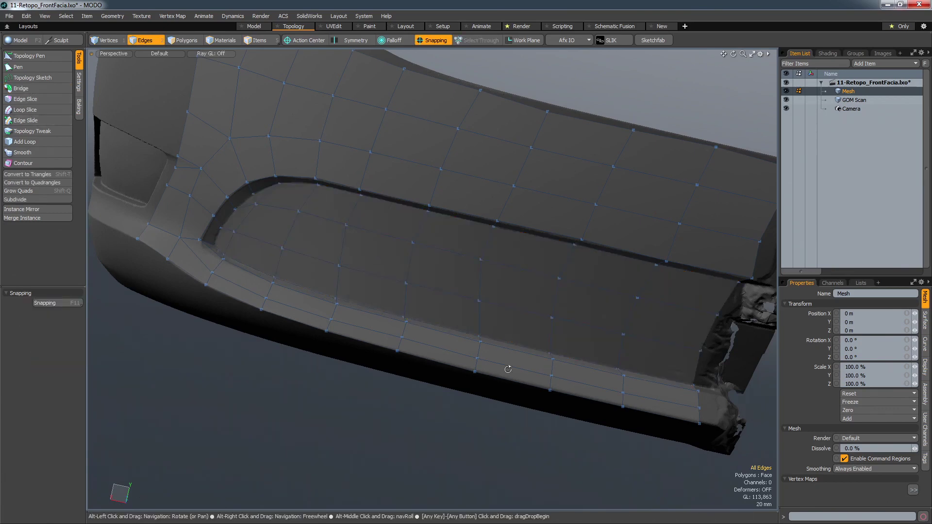
Step: Orbit the bumper and start moving the octagonal polygon ring by the fog-lamp recess
alt+drag(317, 366, 419, 306)
key(3)
key(y)
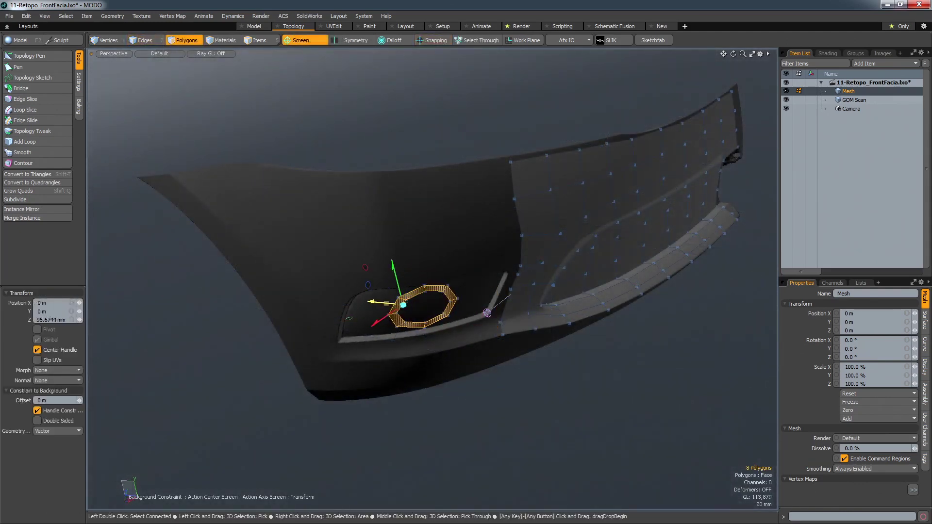
Step: Project the octagonal ring onto the bumper scan with Screen Axis constraint and move it up-left
key(space)
click(68, 334)
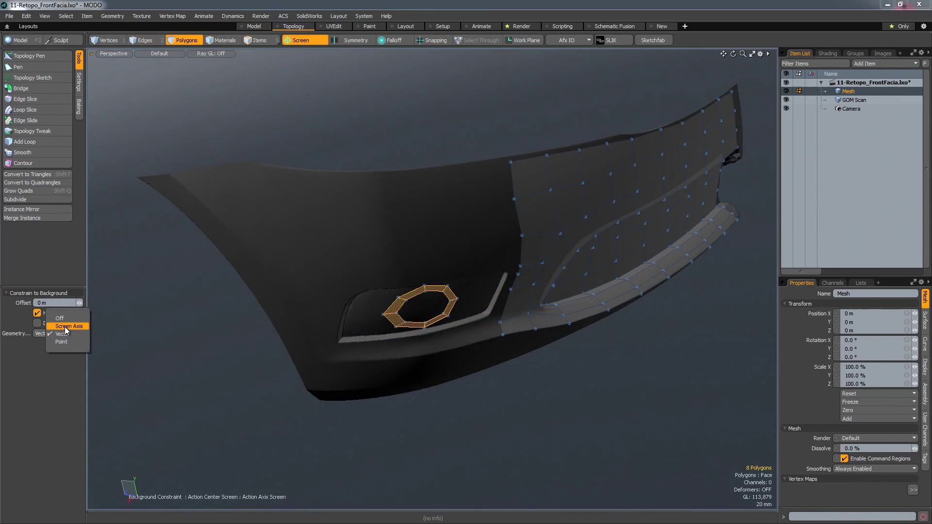
click(61, 323)
key(y)
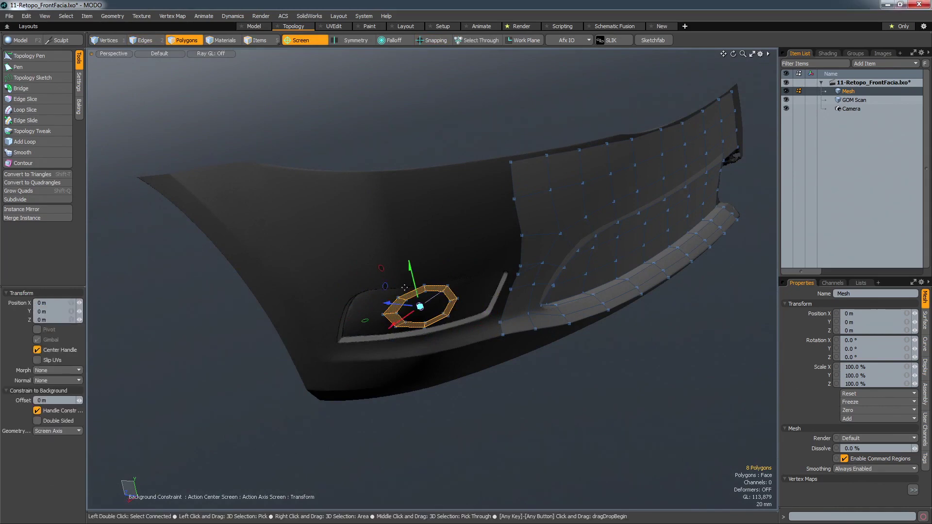
drag(446, 253, 308, 170)
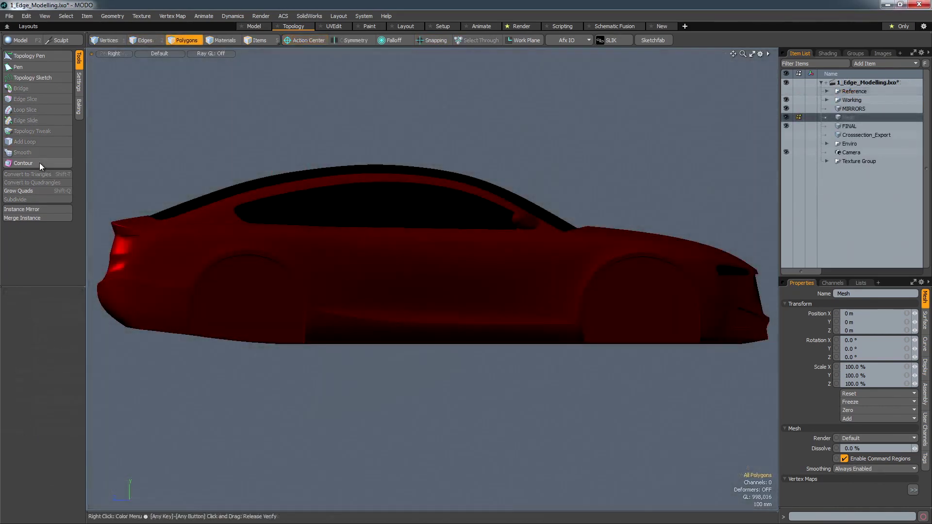
click(34, 163)
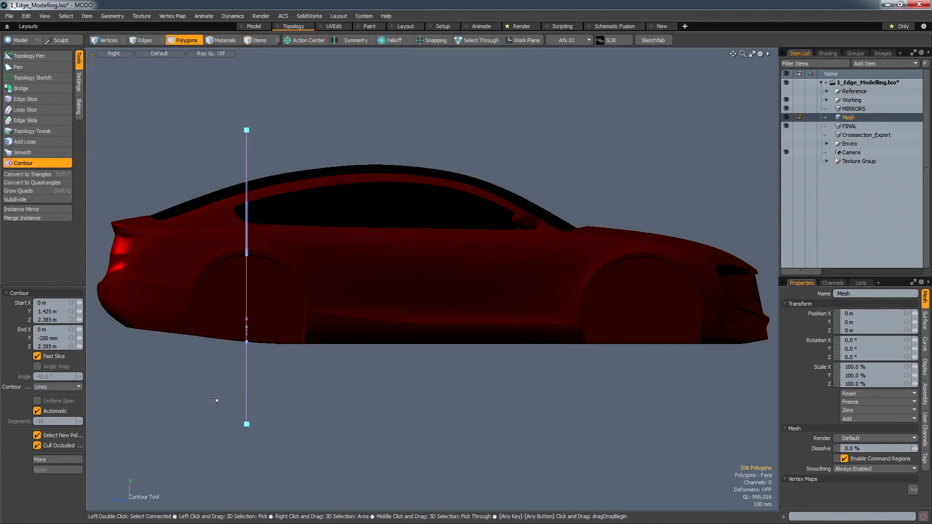
Step: Cut three vertical contour slices through the red car in the Right view
click(34, 163)
click(34, 163)
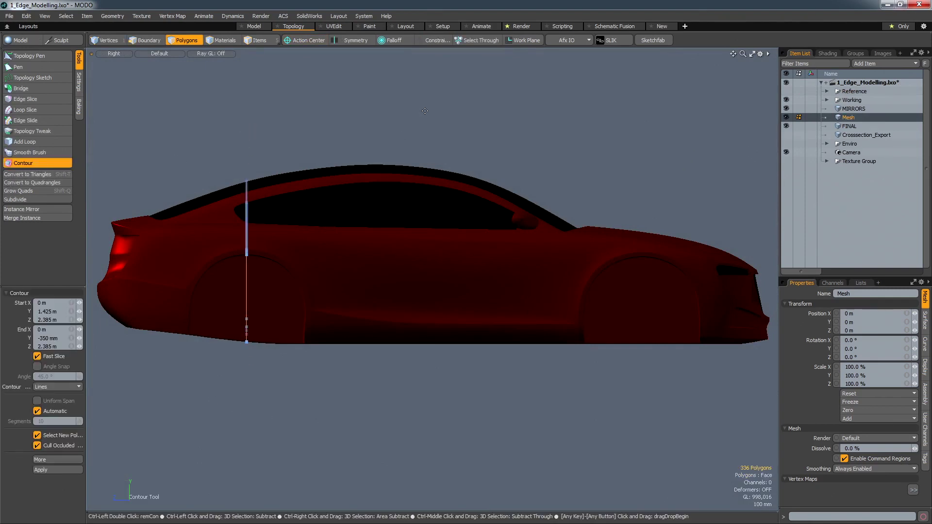
drag(425, 376, 425, 403)
click(34, 163)
click(34, 163)
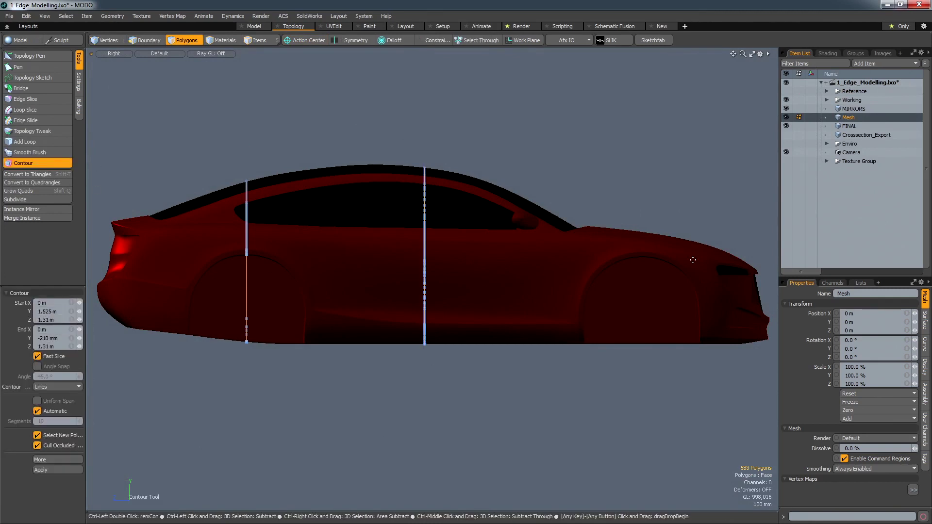
click(47, 165)
Step: Cut further contour slices from the Back view, then return to perspective
key(ctrl+Down)
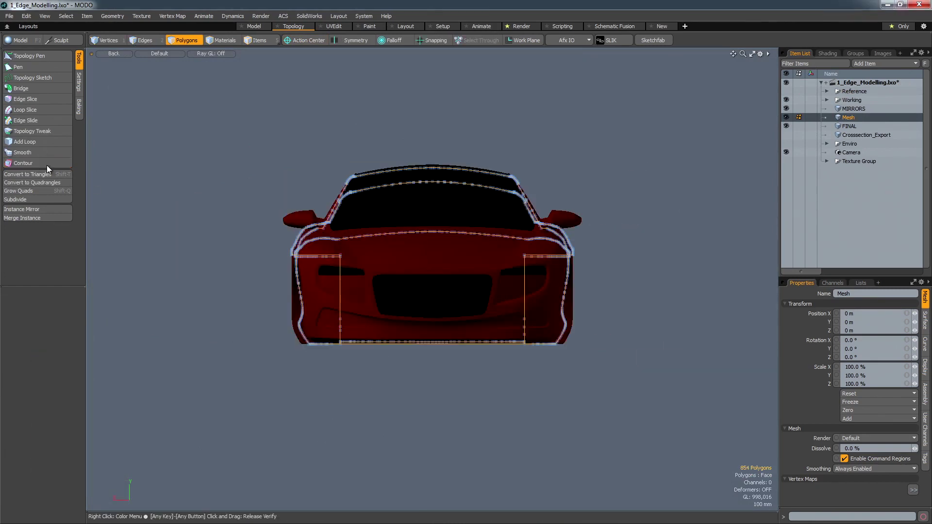
click(29, 163)
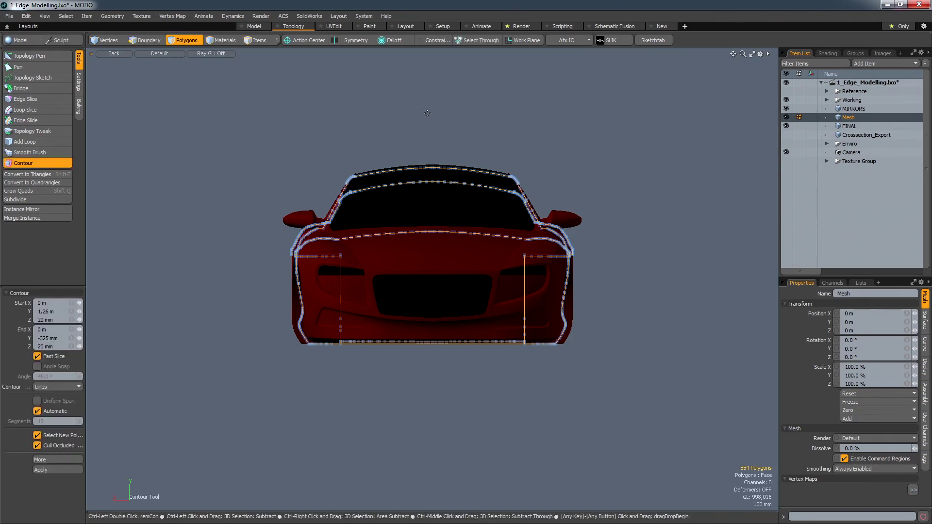
key(space)
key(ctrl+Up)
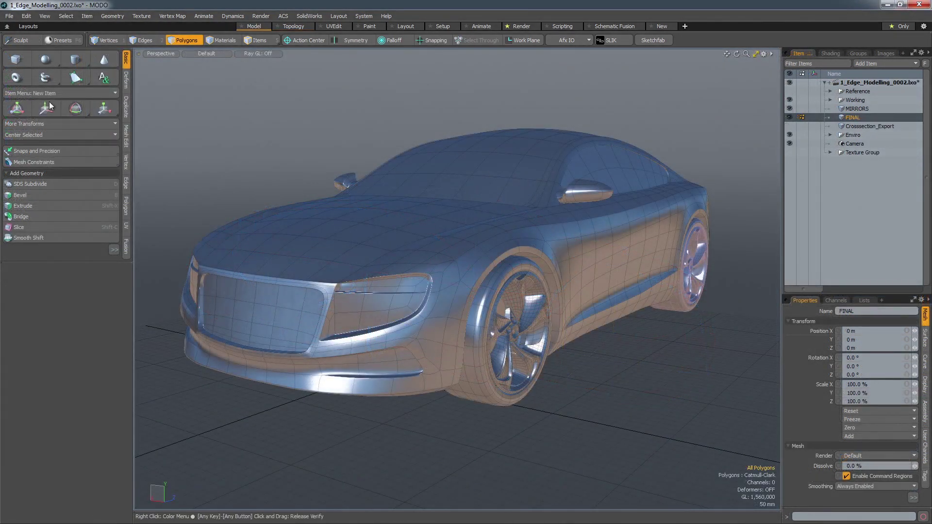
Step: Start a File > Export of the finished car and list the save-as formats, MODO Scene to Wavefront OBJ
click(8, 17)
click(34, 139)
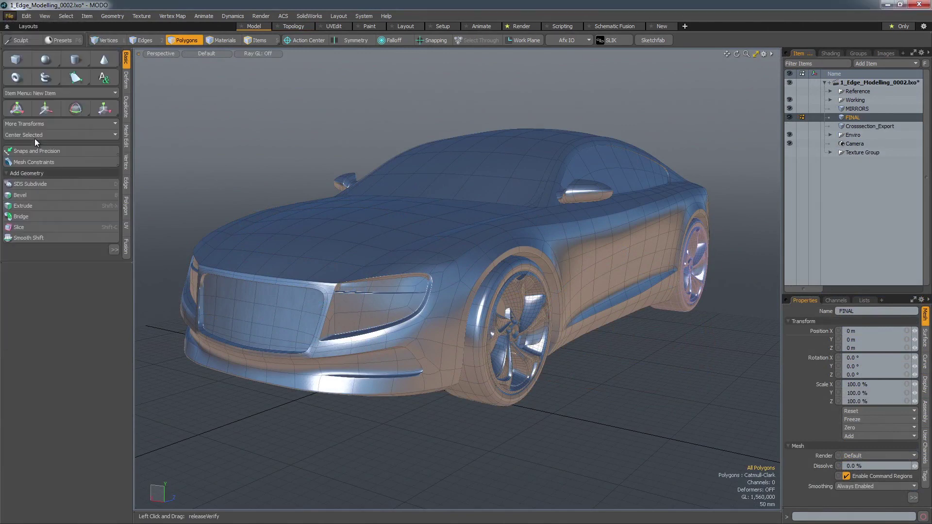
click(299, 447)
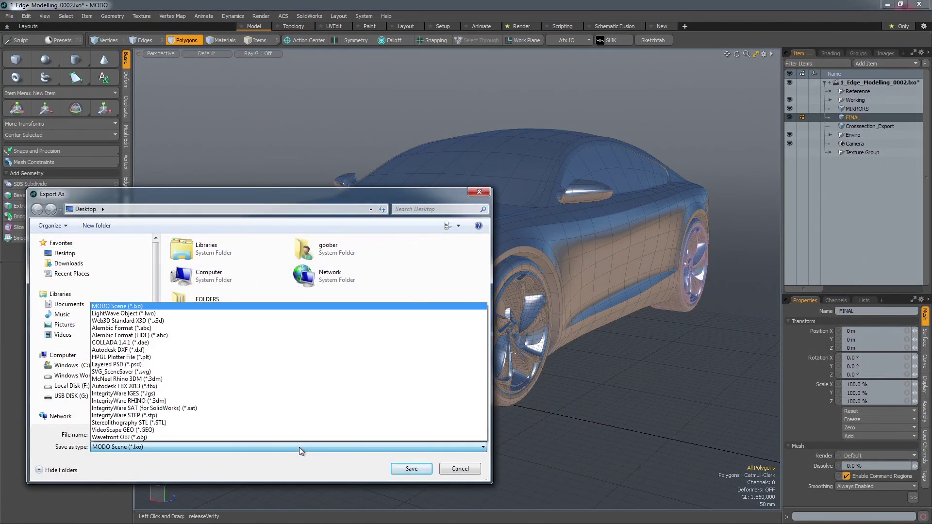